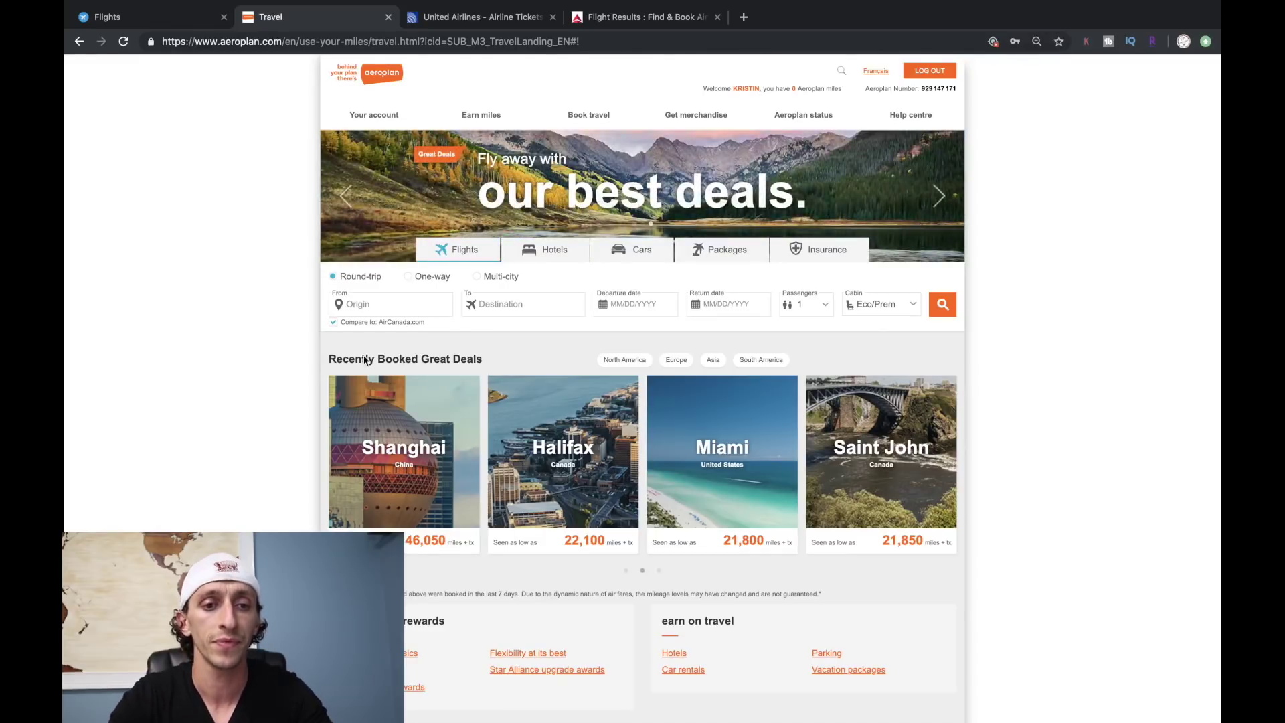
Switch the Aeroplan flight search form to a One-way trip
click(408, 277)
Set the origin to Atlanta (ATL) and the destination to Entebbe (EBB)
click(404, 304)
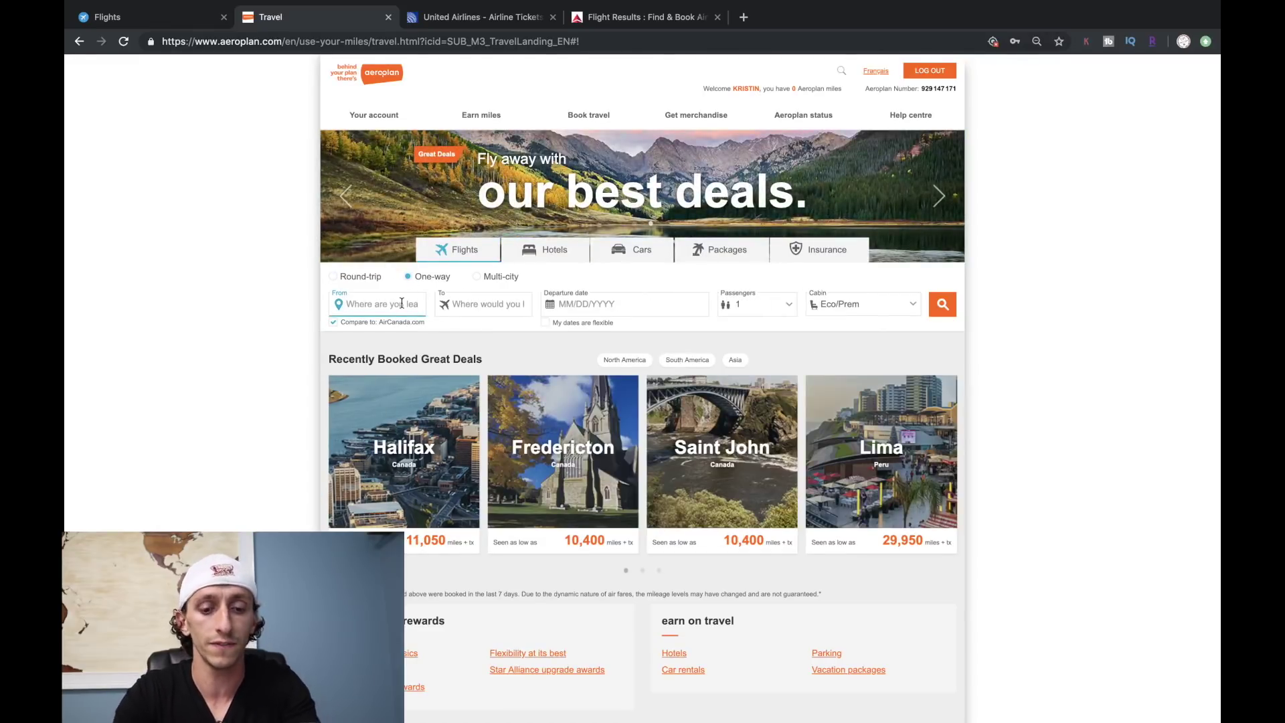
text(atl)
click(410, 343)
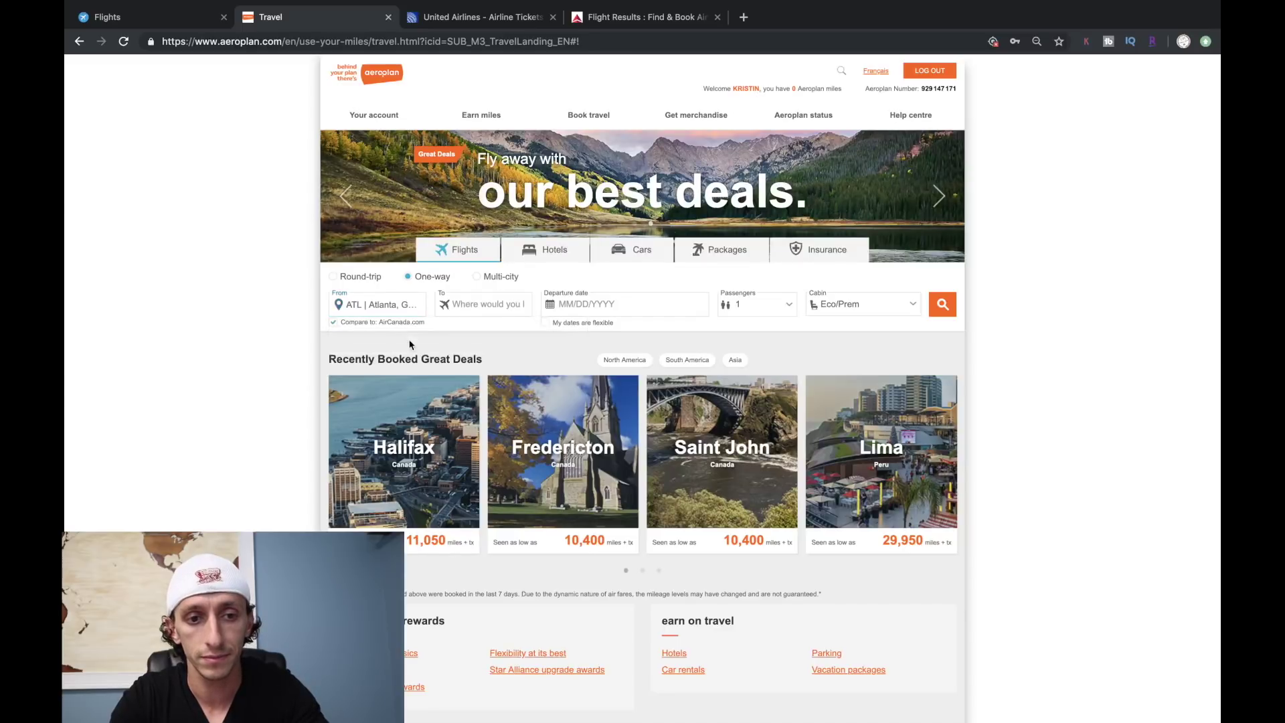
text(ebb)
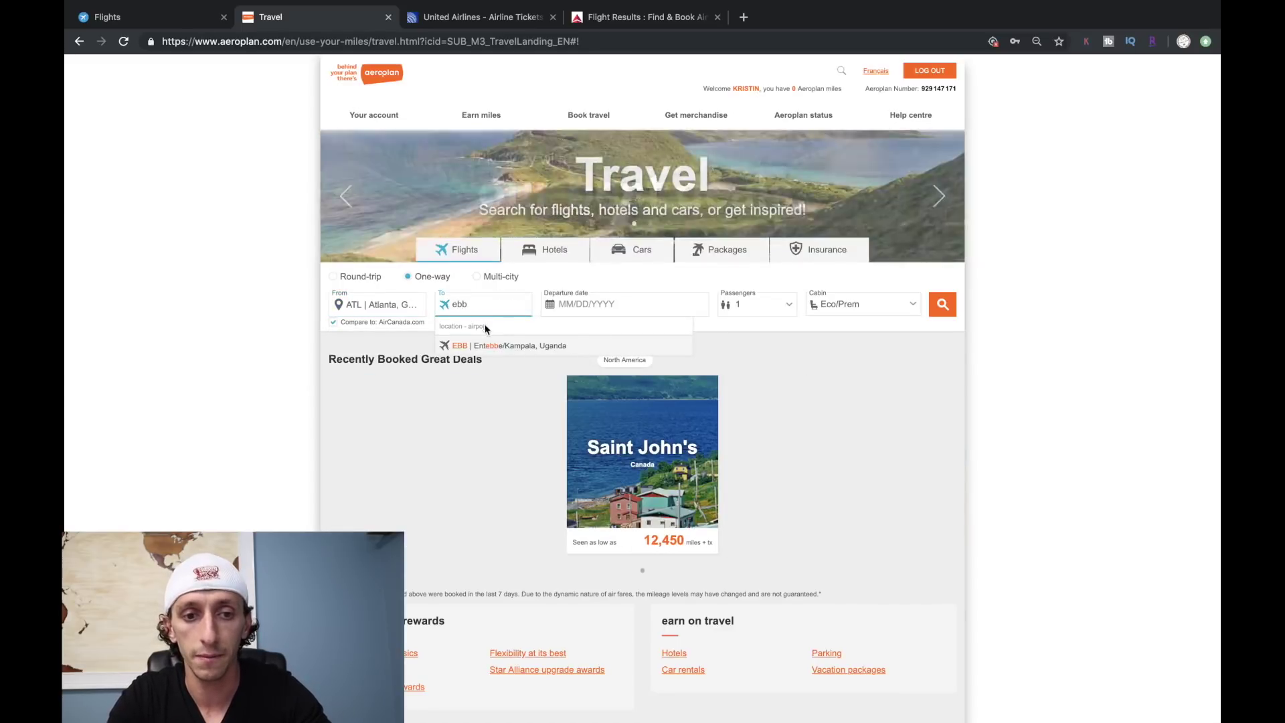
click(494, 346)
Pick October 19, 2019 as the departure date and run the one-way award search
click(585, 307)
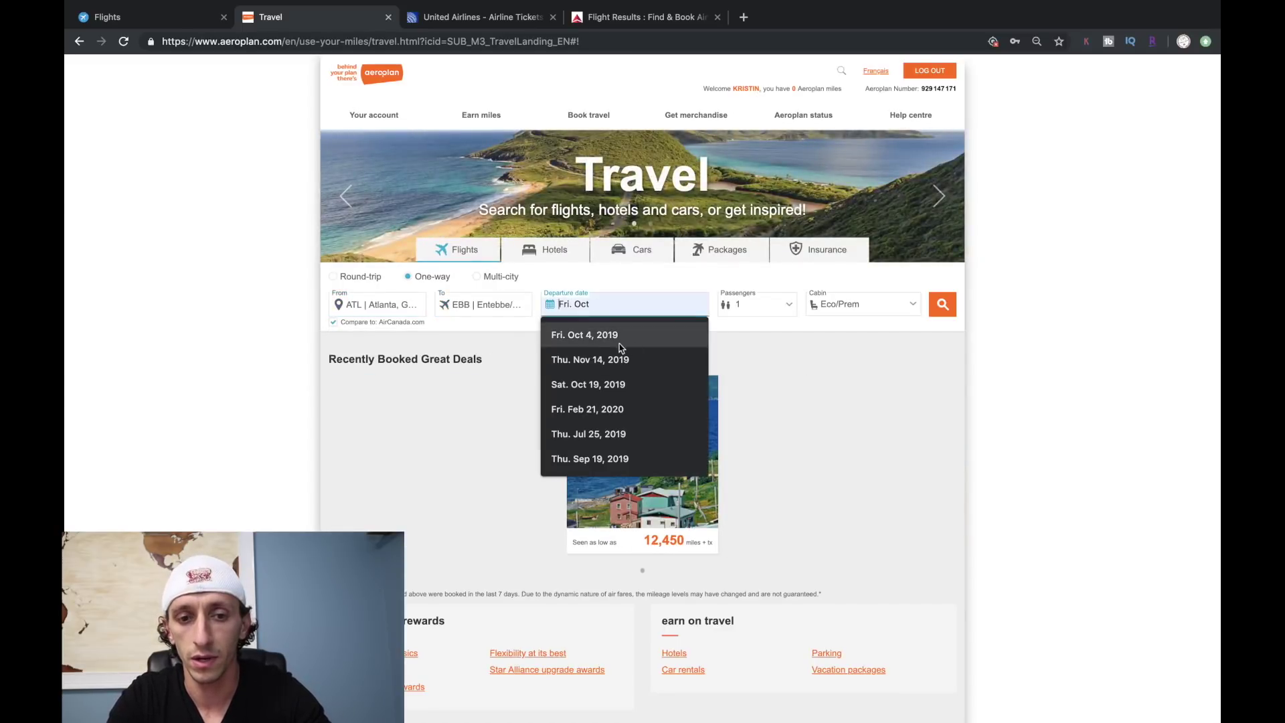
click(642, 307)
click(608, 303)
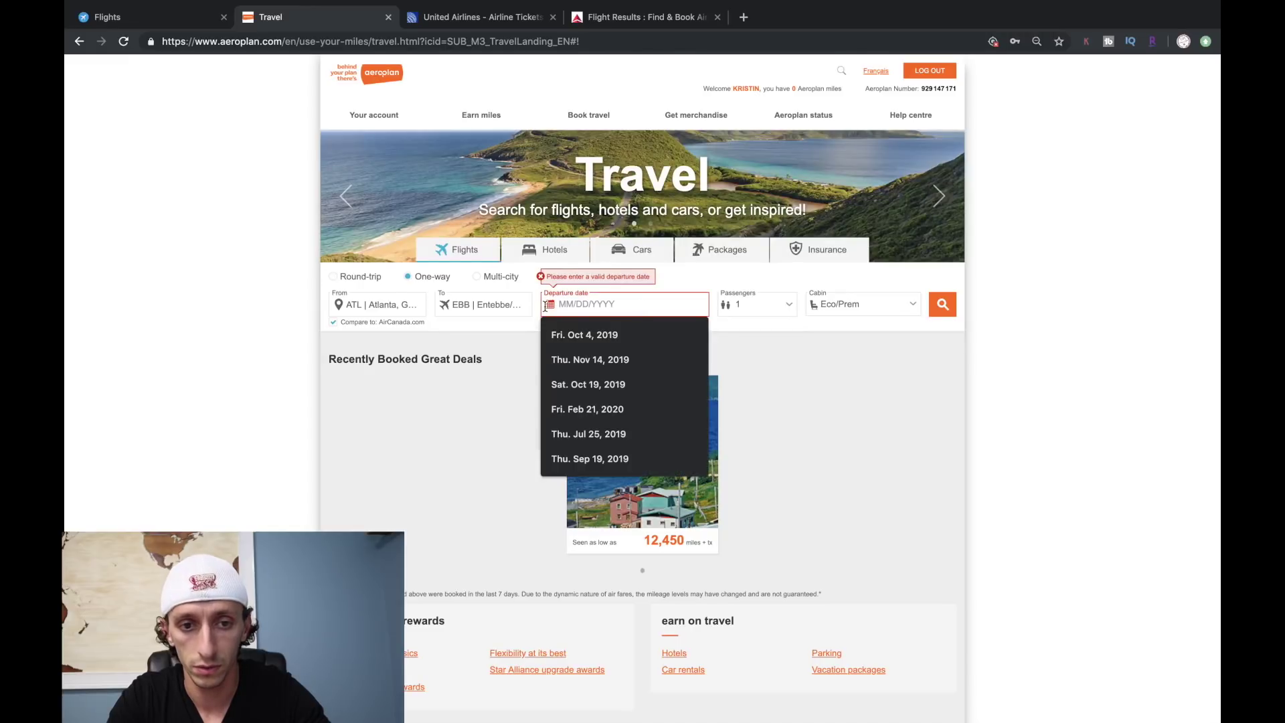
text(10/19)
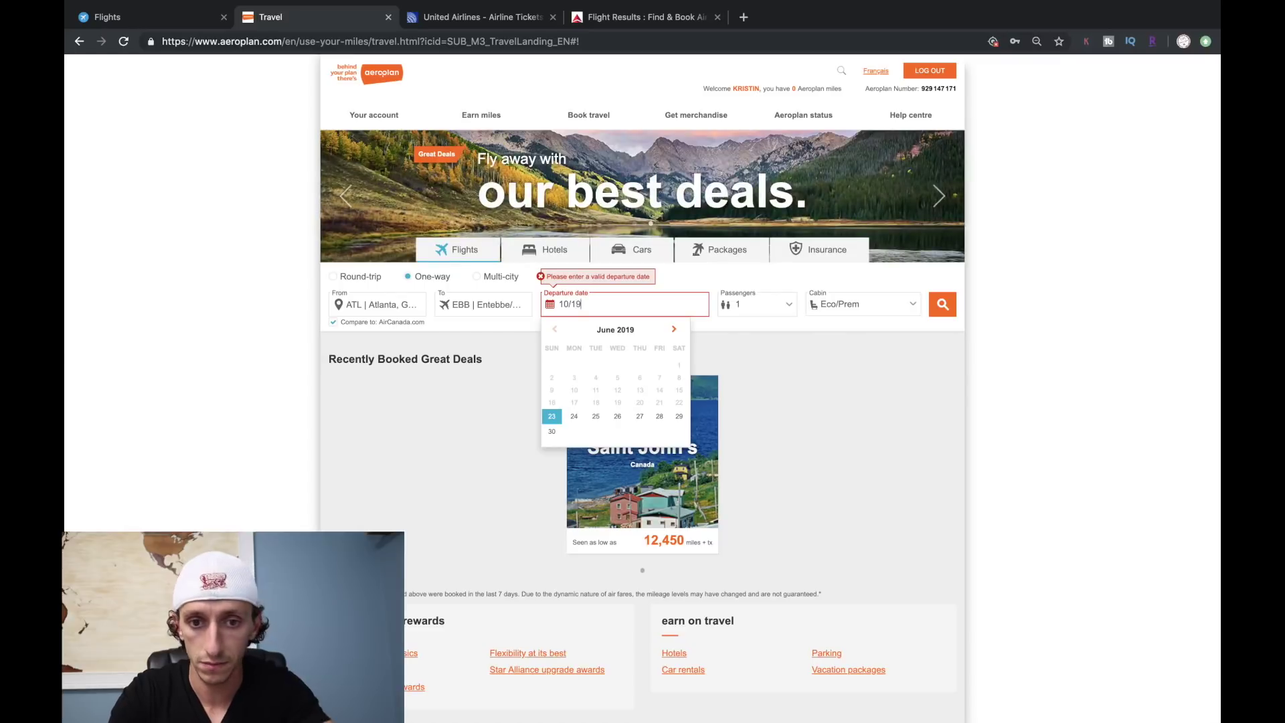
click(674, 329)
click(674, 329)
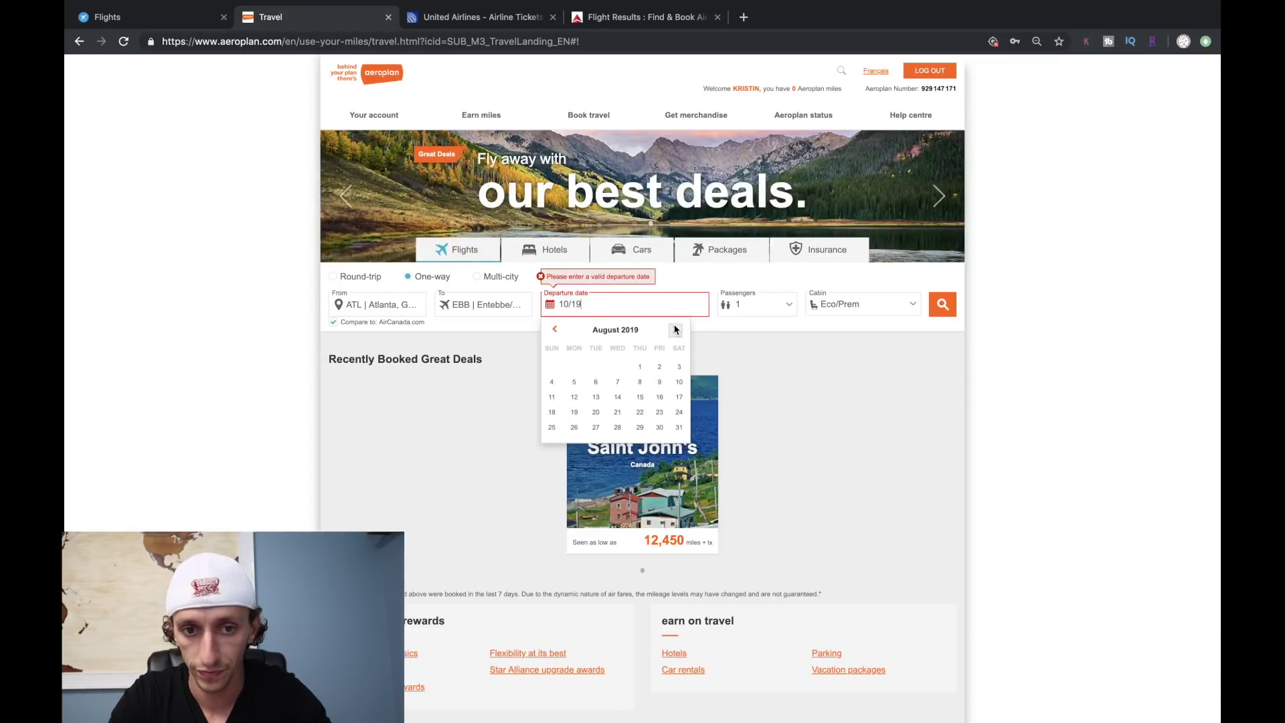
click(675, 329)
click(676, 329)
click(679, 397)
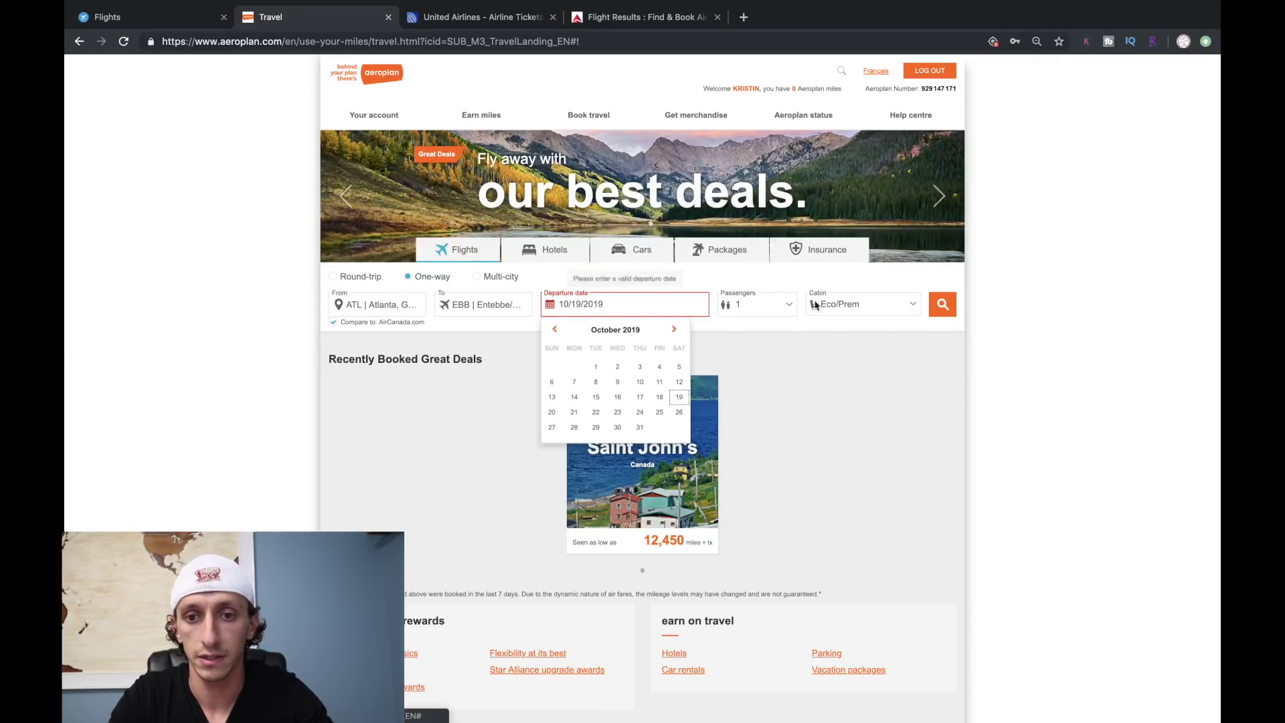
click(950, 310)
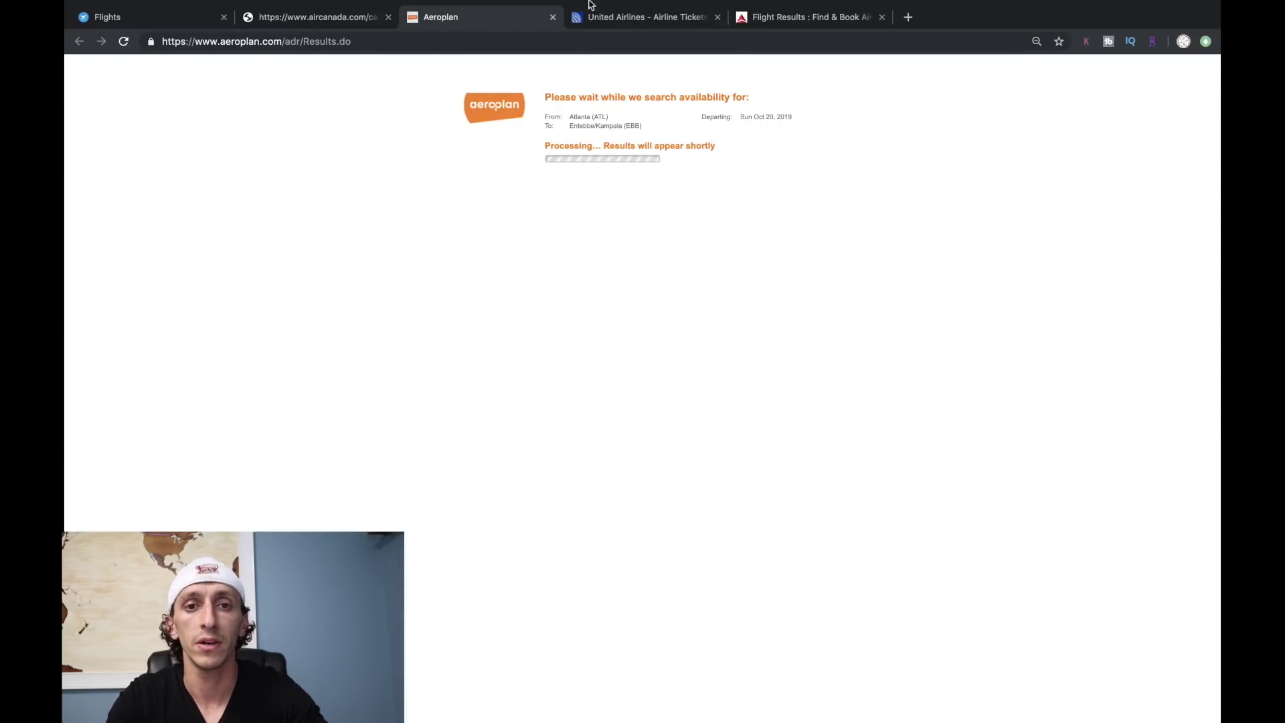
Run United's one-way award search Atlanta–Entebbe for Oct 19, then return to Aeroplan's results
click(598, 19)
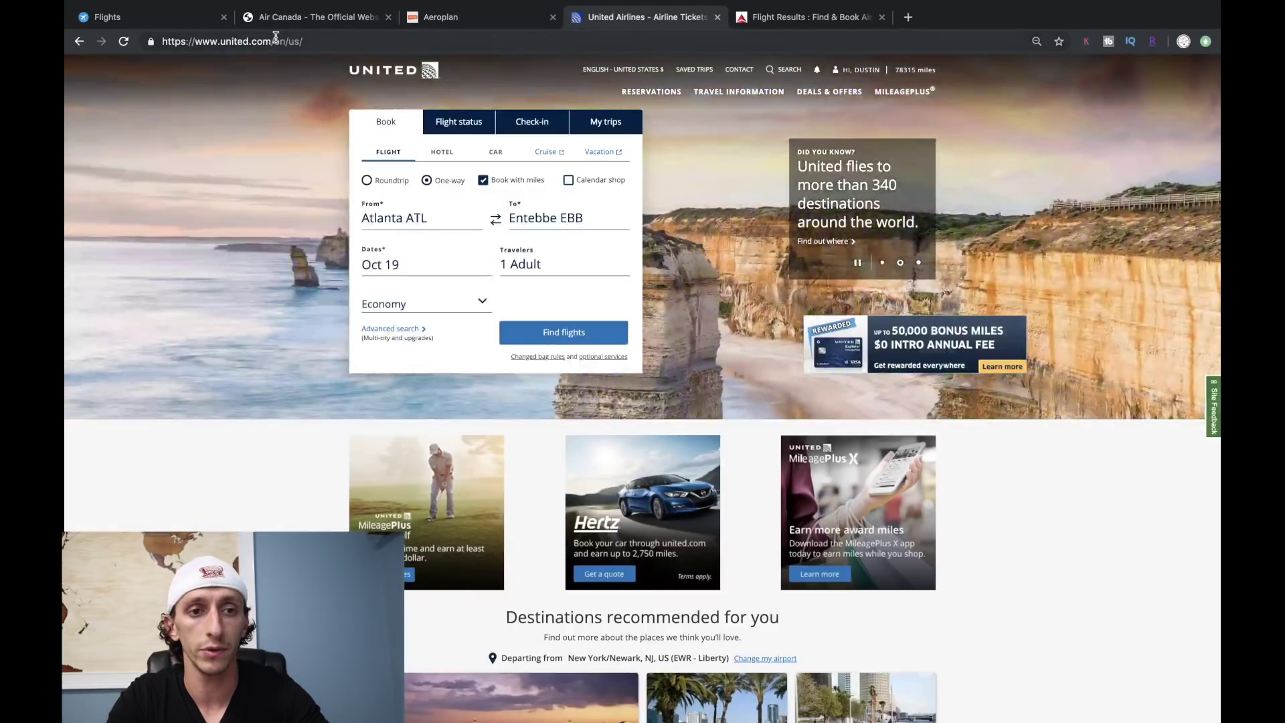
click(547, 332)
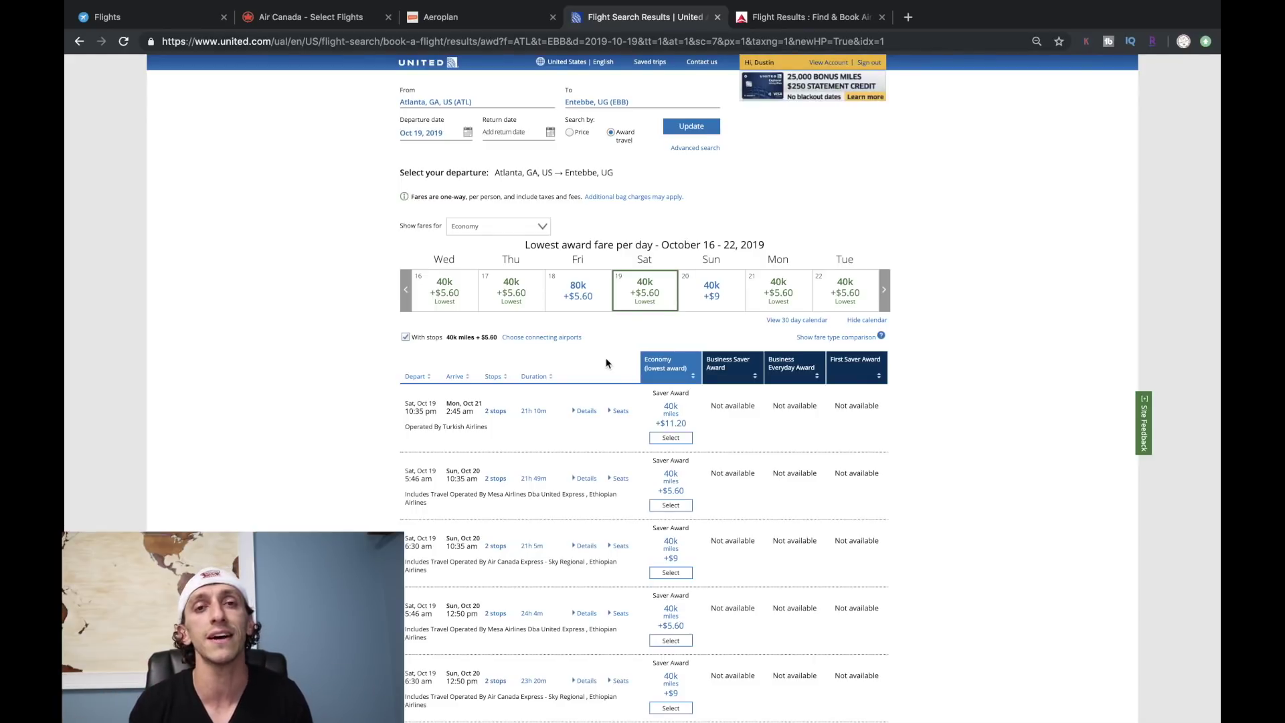
click(465, 15)
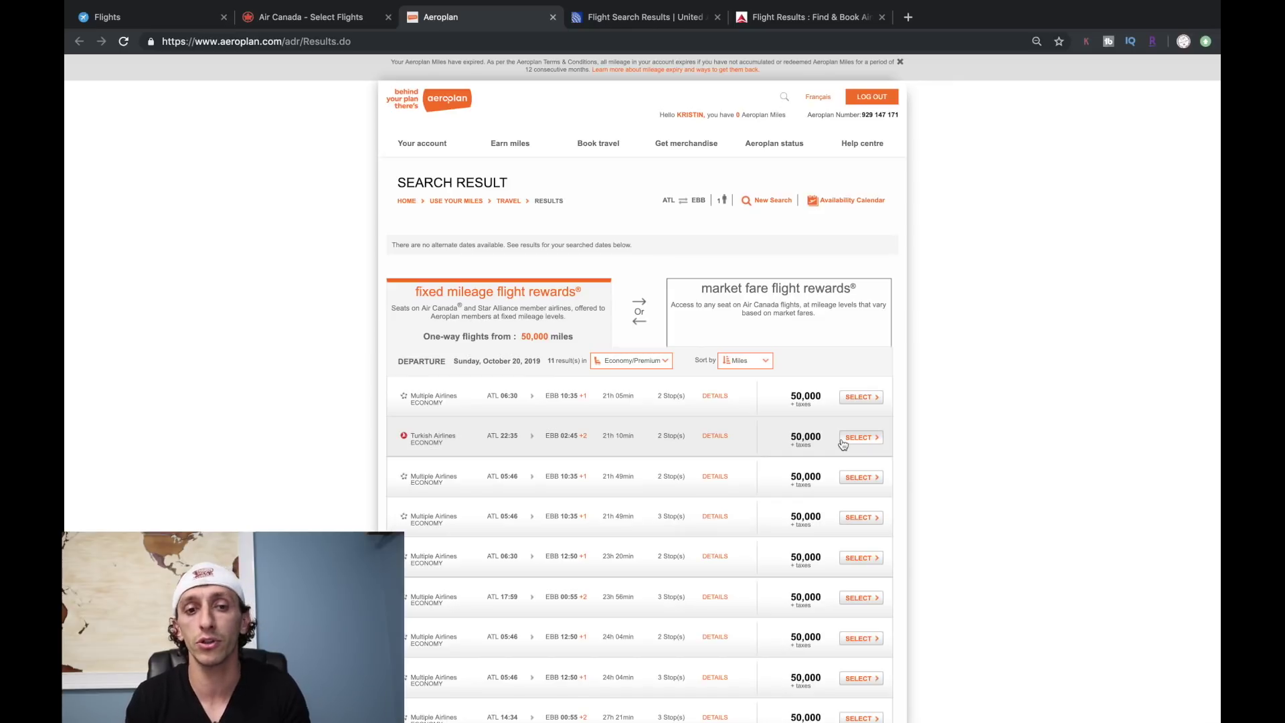
Start a new multi-city search, keeping the Entebbe–Lisbon second flight on Nov 9
click(755, 199)
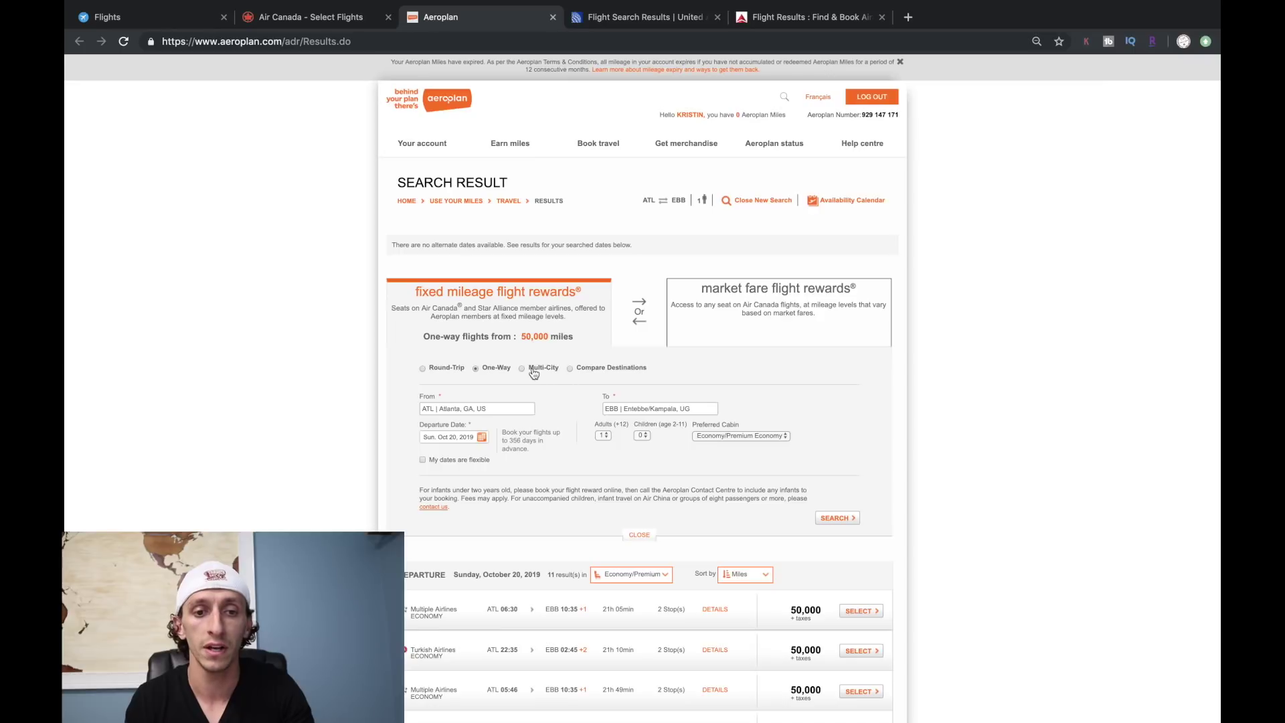
click(532, 369)
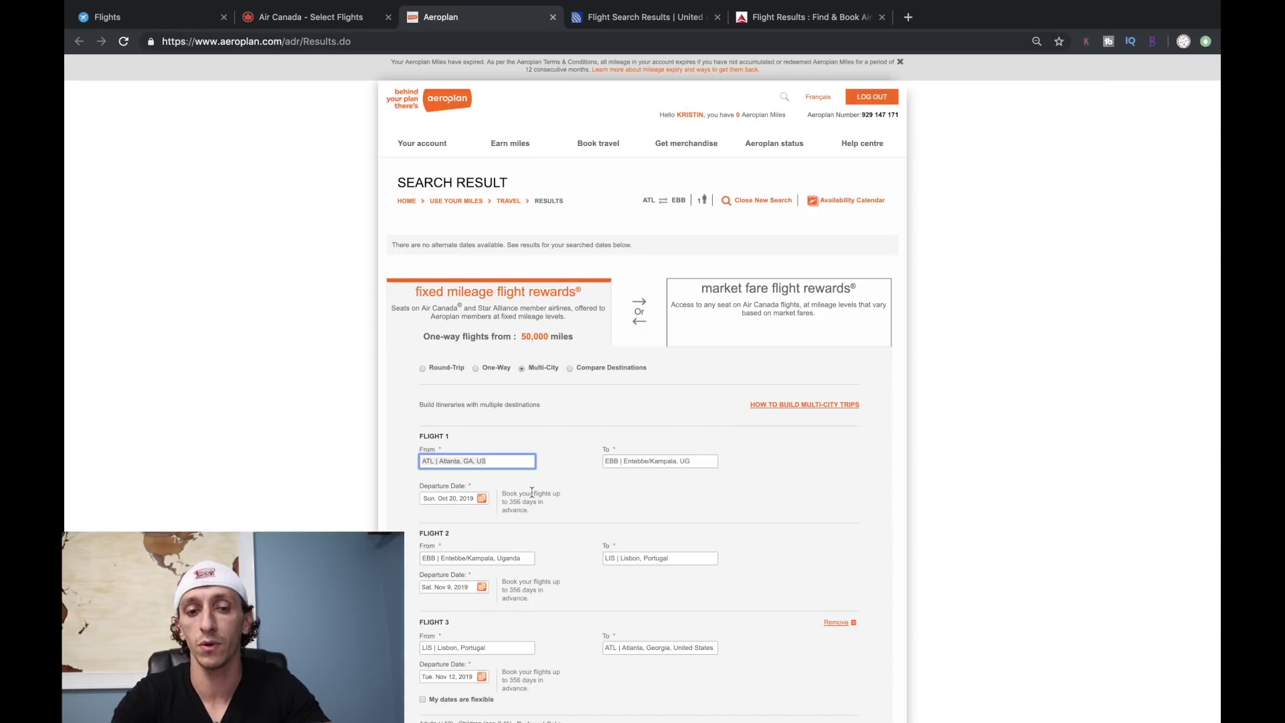
click(492, 559)
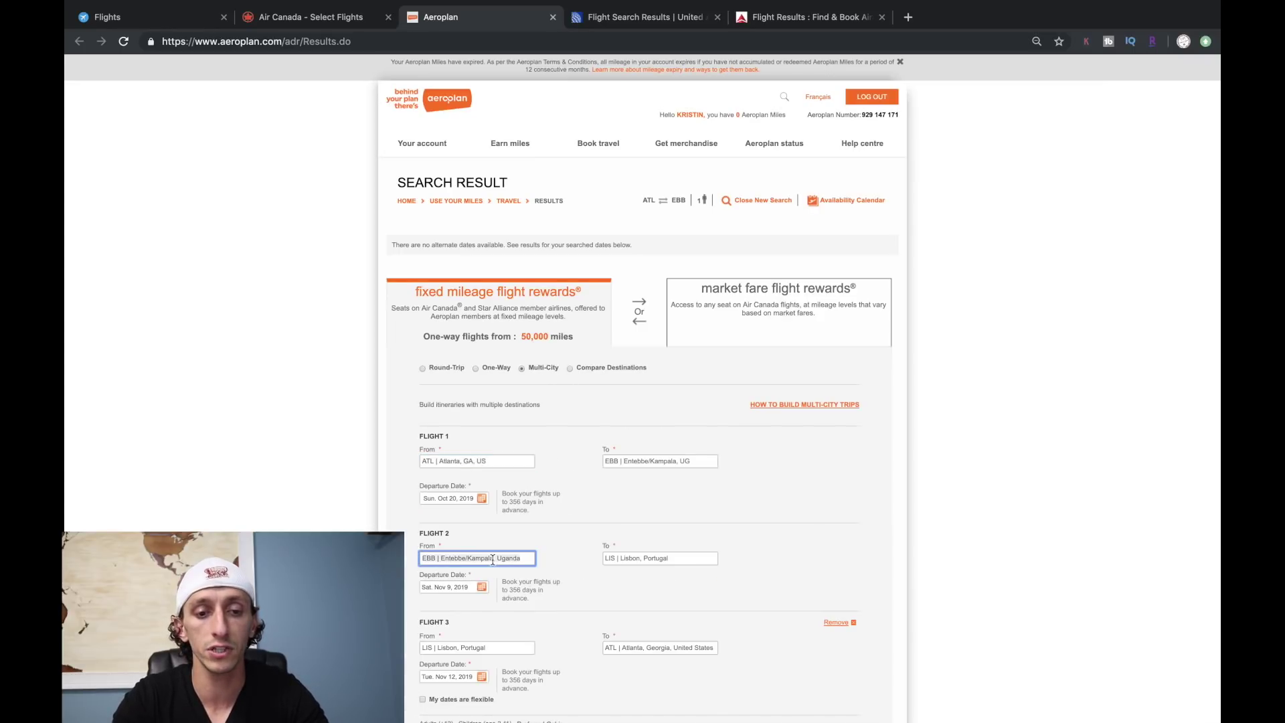
click(615, 561)
scroll(615, 561, down, 3)
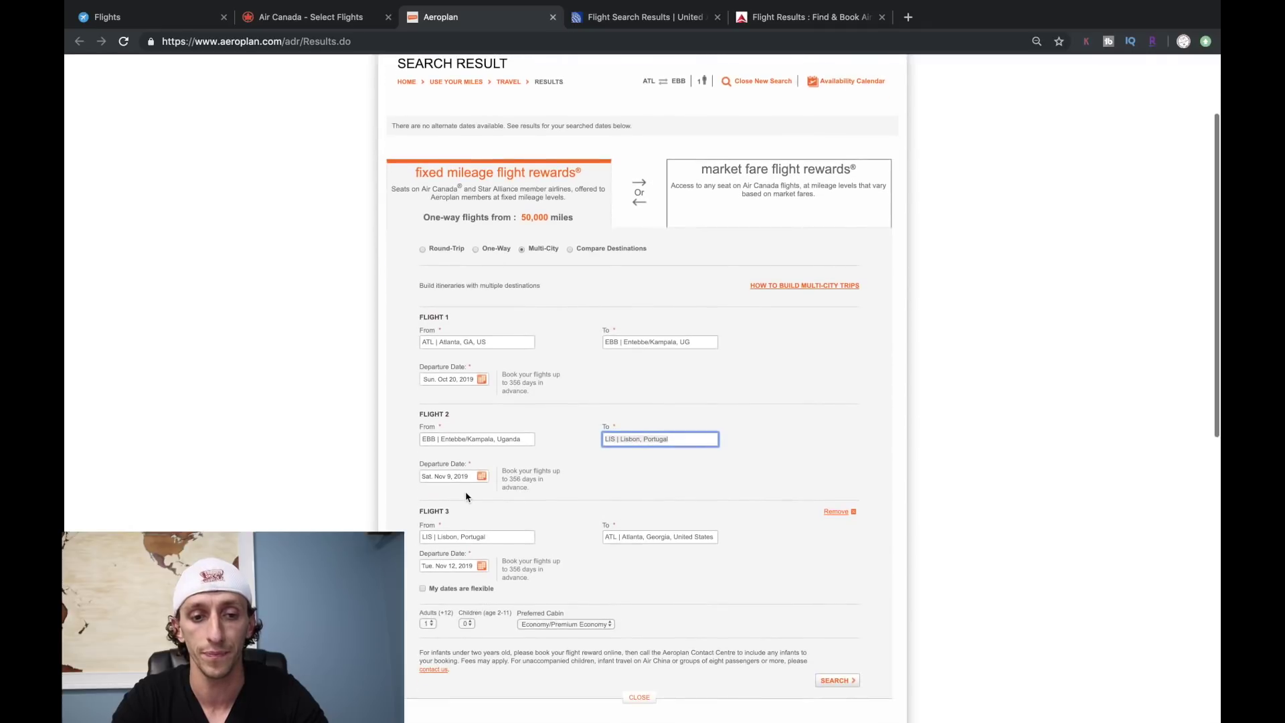
click(482, 476)
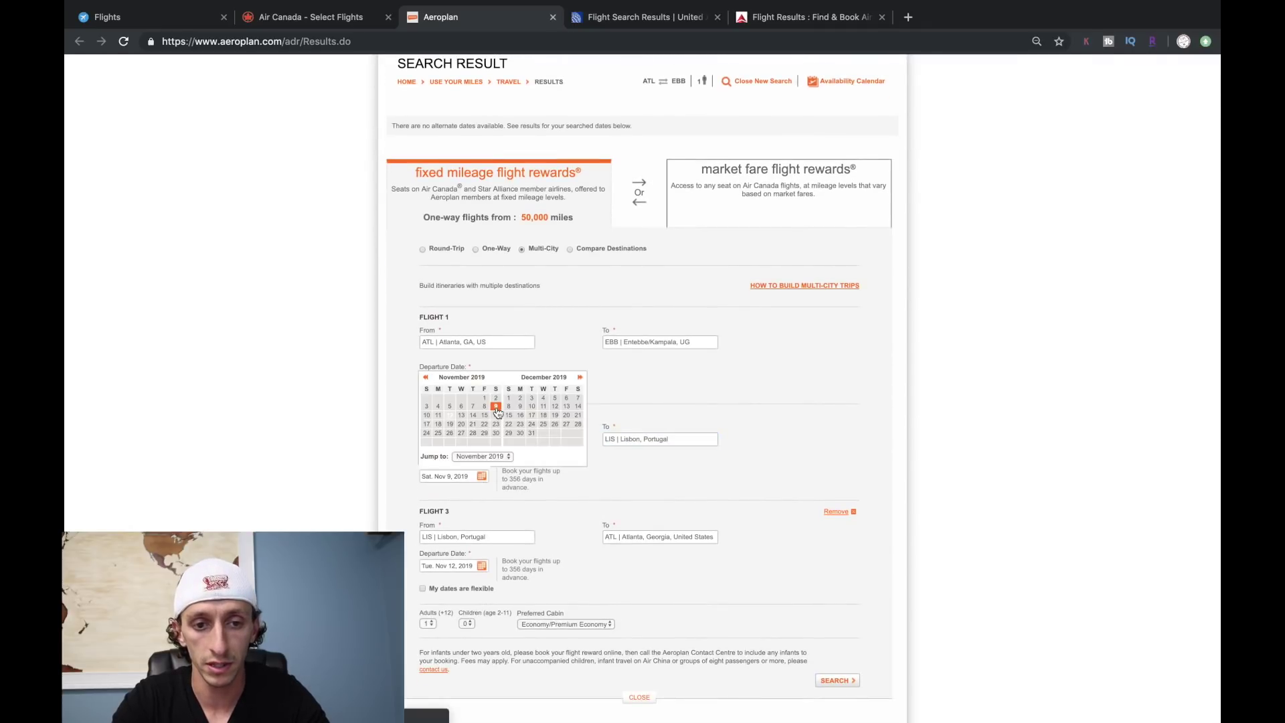
click(498, 413)
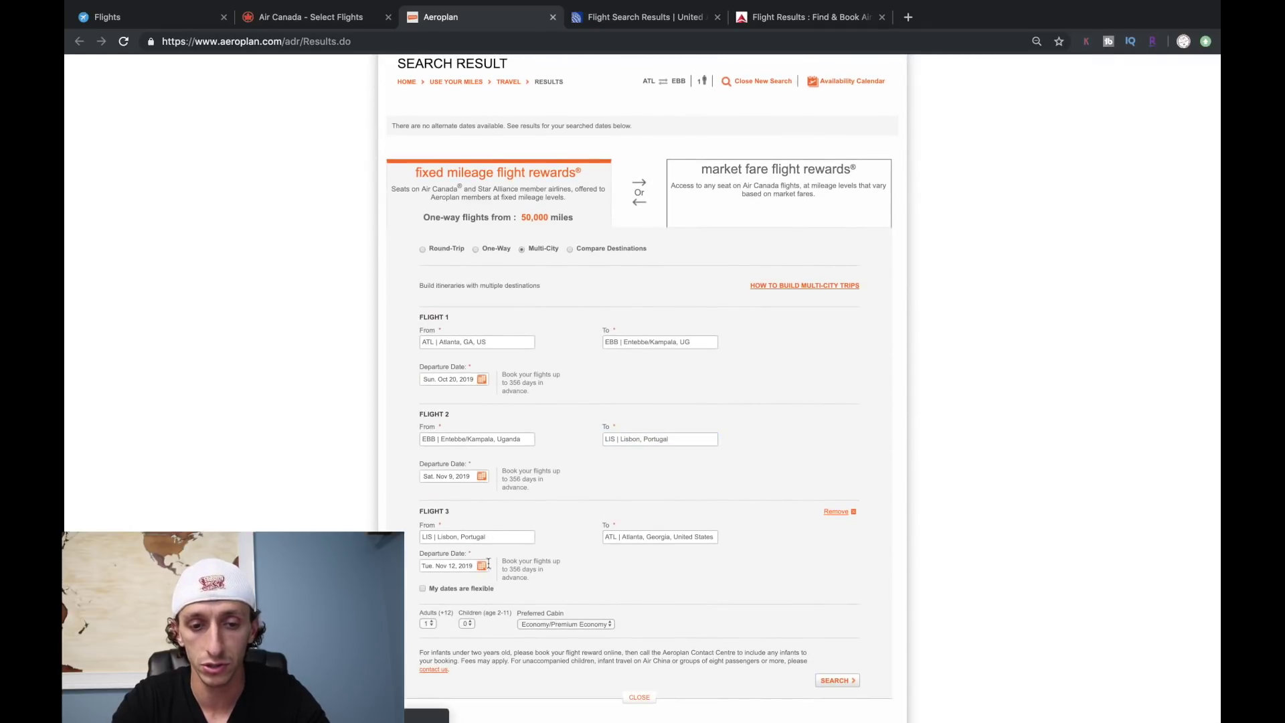
Move the Lisbon–Atlanta third flight to Wed Nov 13, 2019 and run the search
click(467, 566)
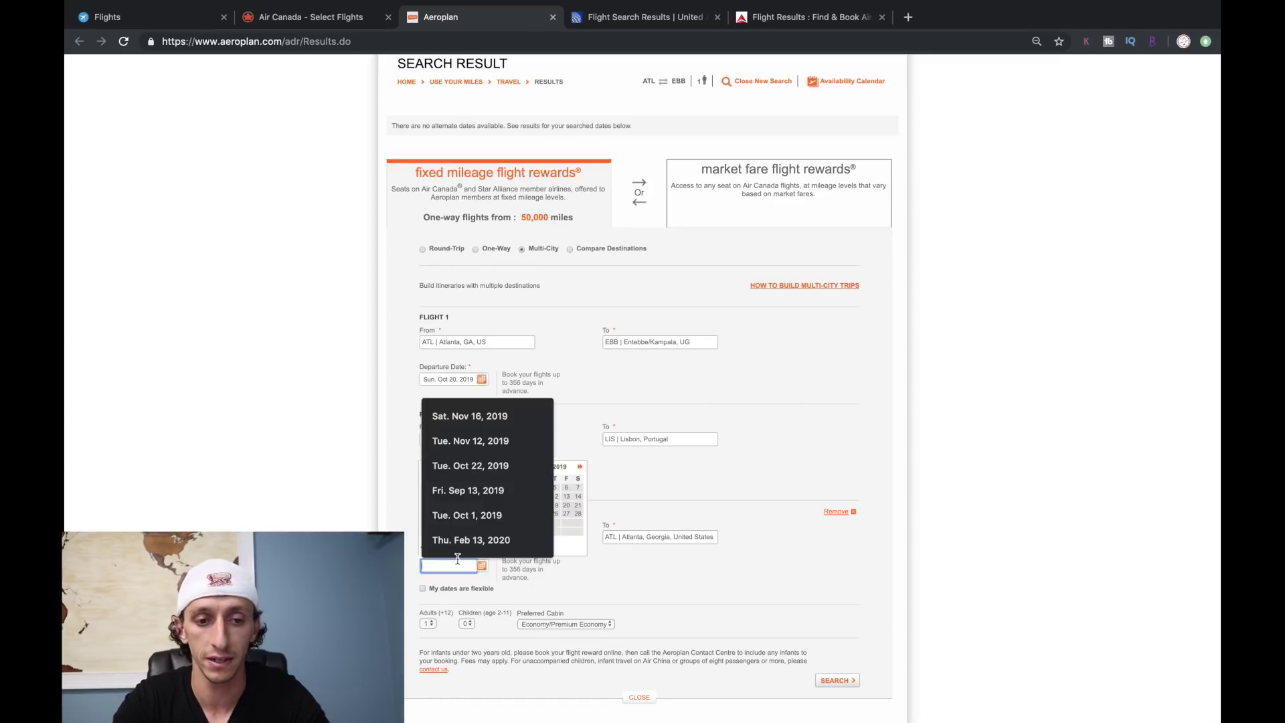
click(506, 533)
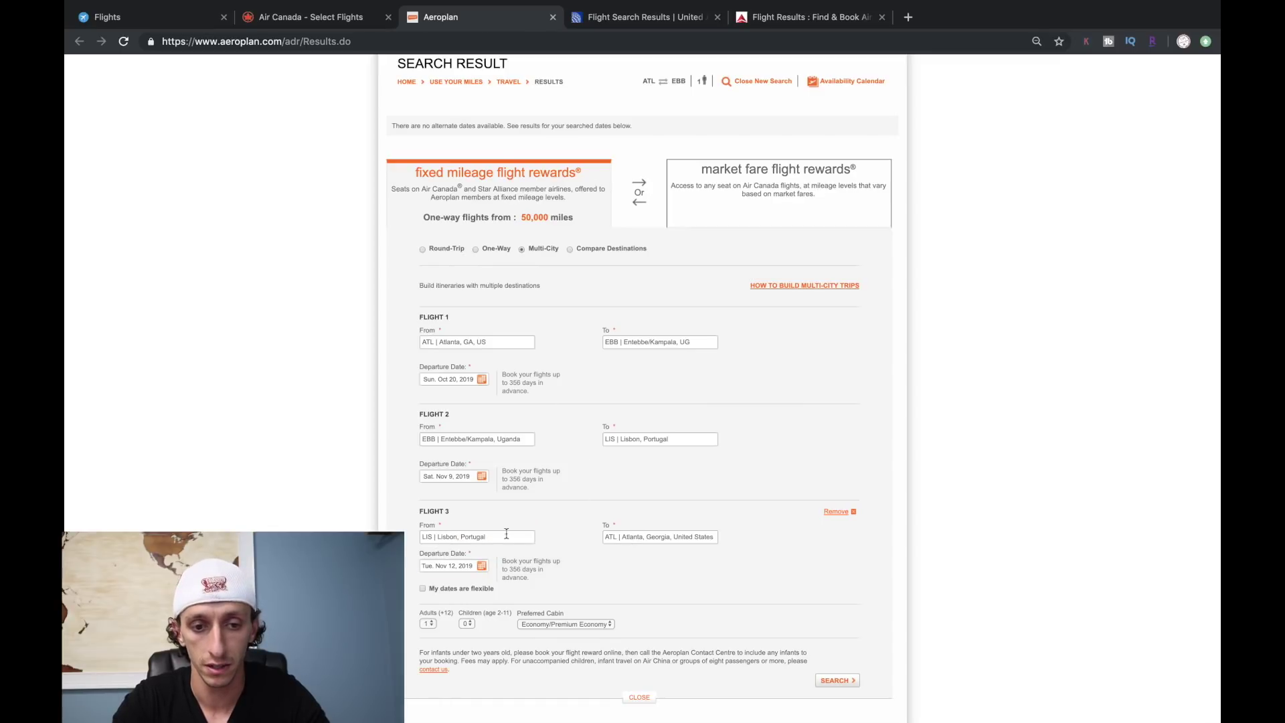
click(481, 566)
click(458, 510)
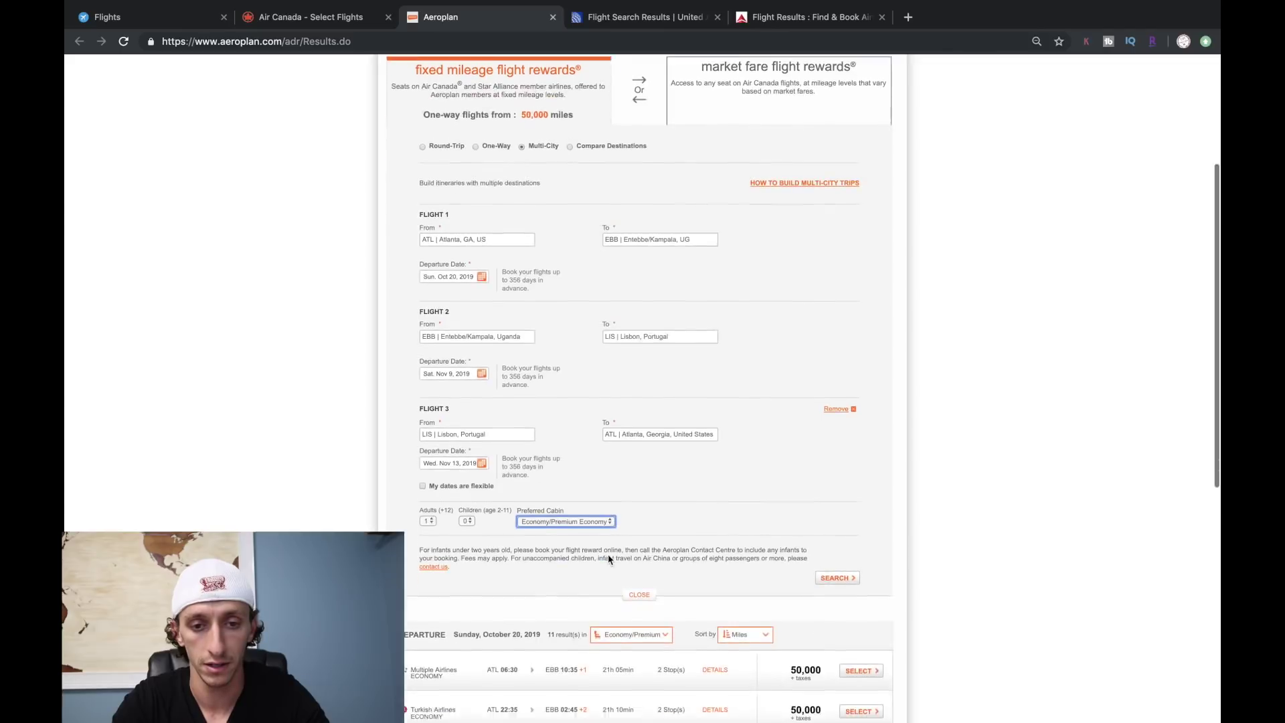
scroll(608, 553, down, 2)
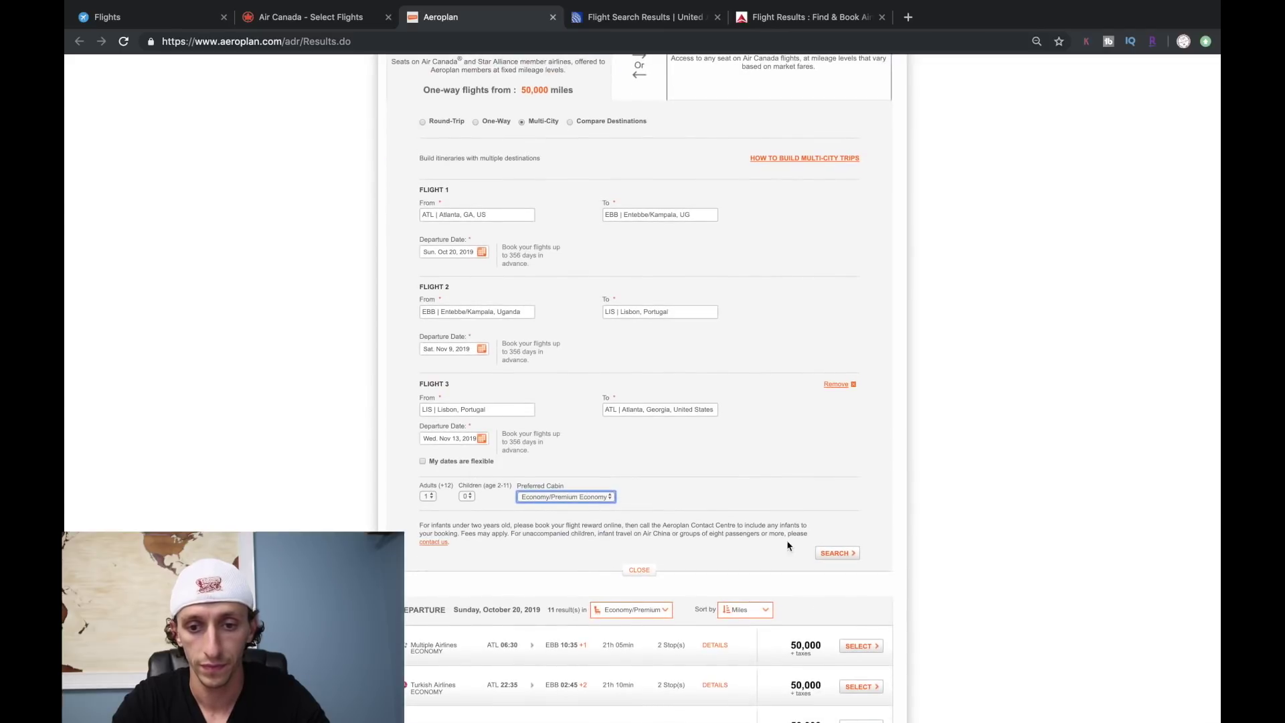
click(836, 552)
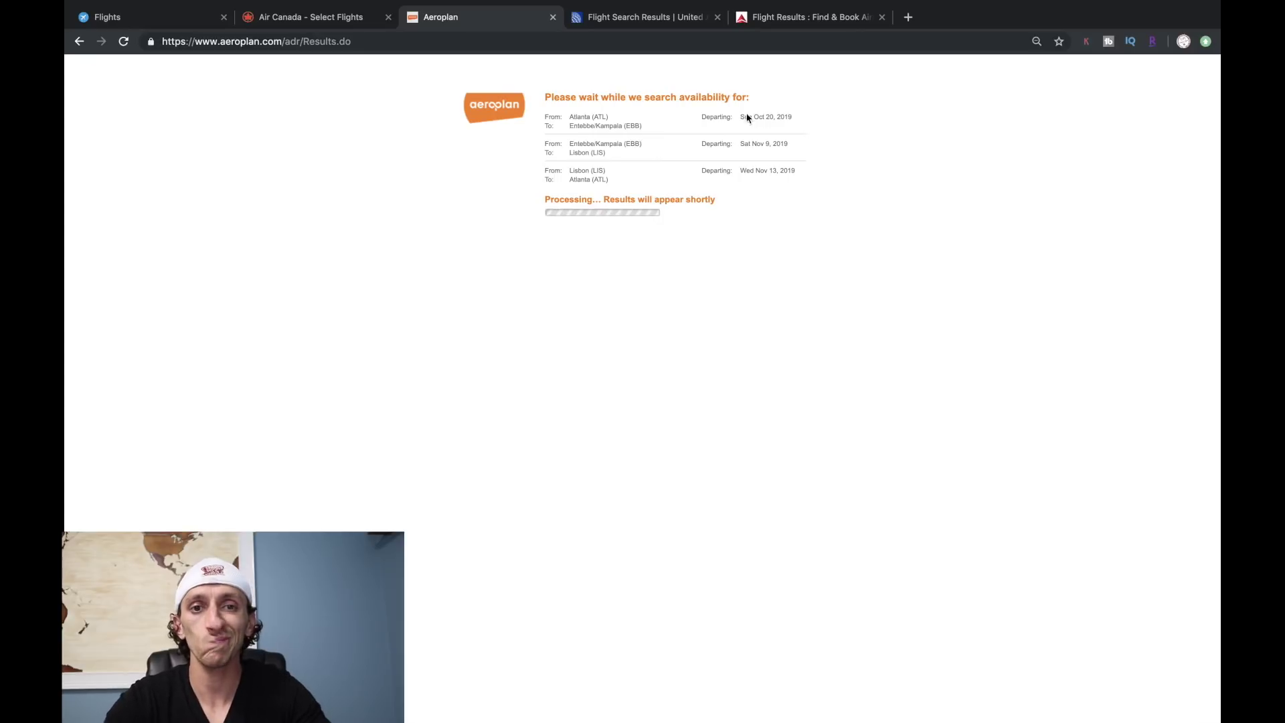
Show Business/First award fares on United and sort by Business Saver Award
click(644, 13)
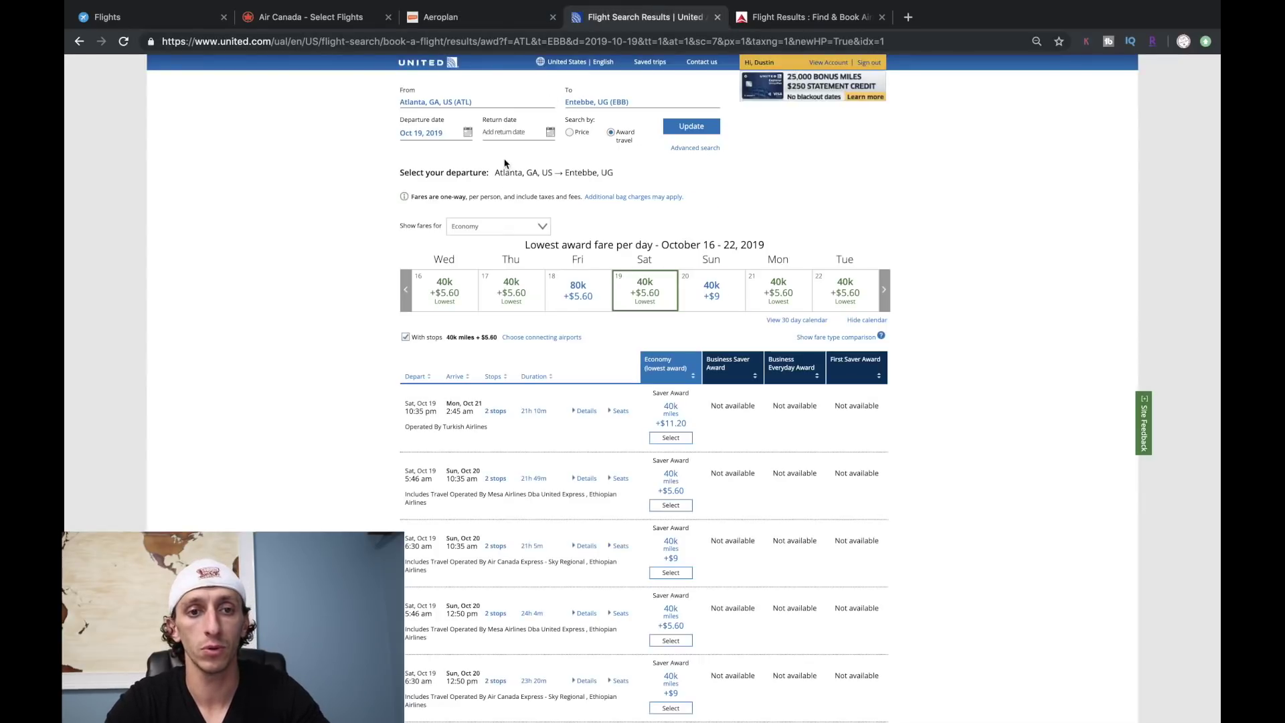
click(517, 227)
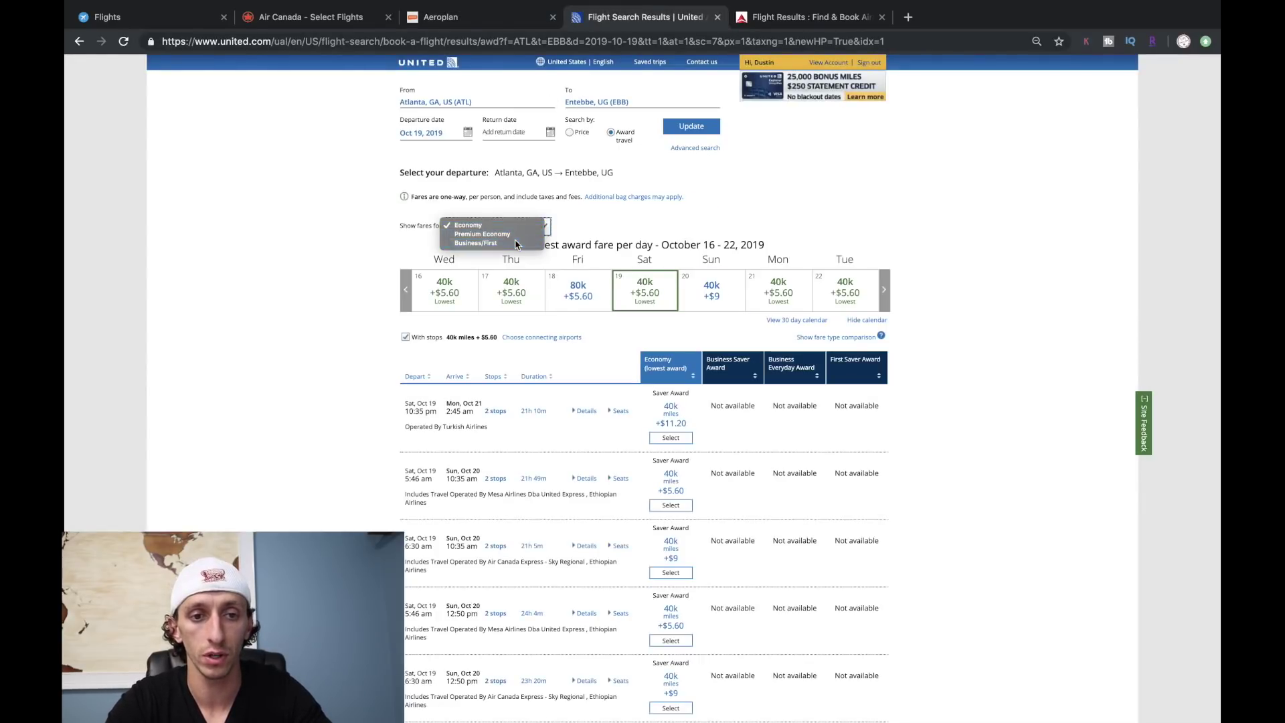
click(515, 243)
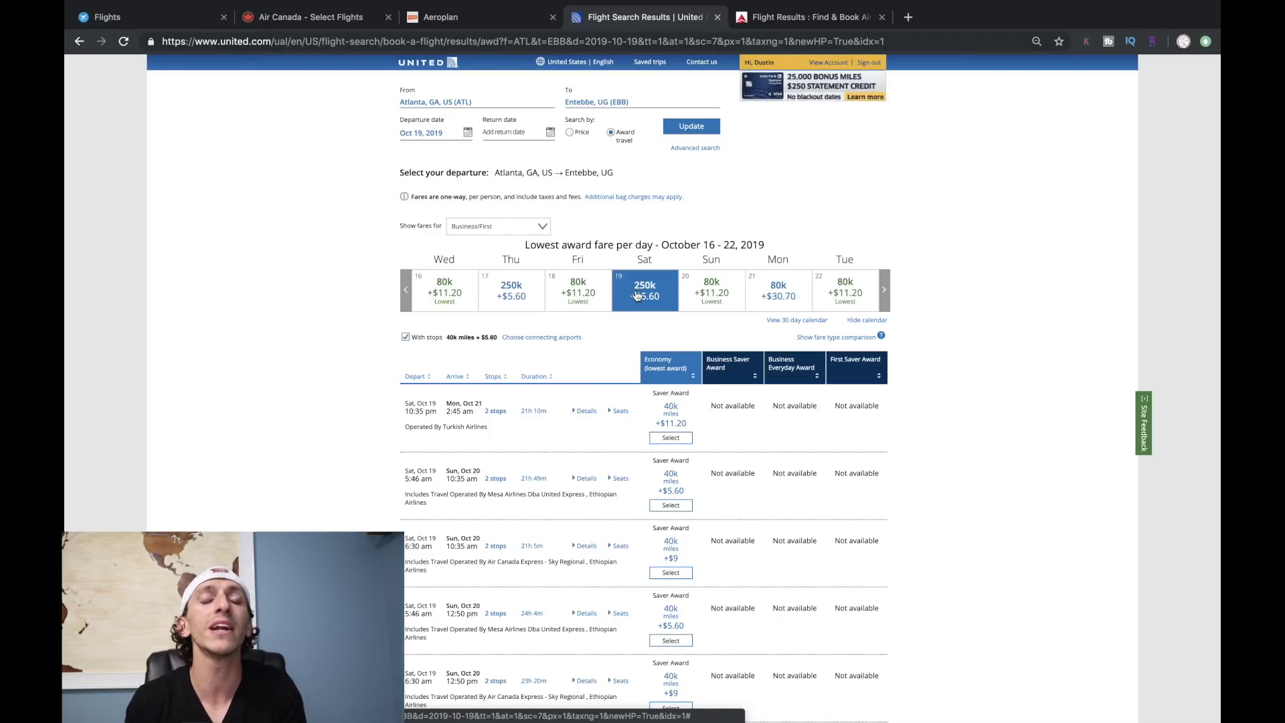
click(728, 372)
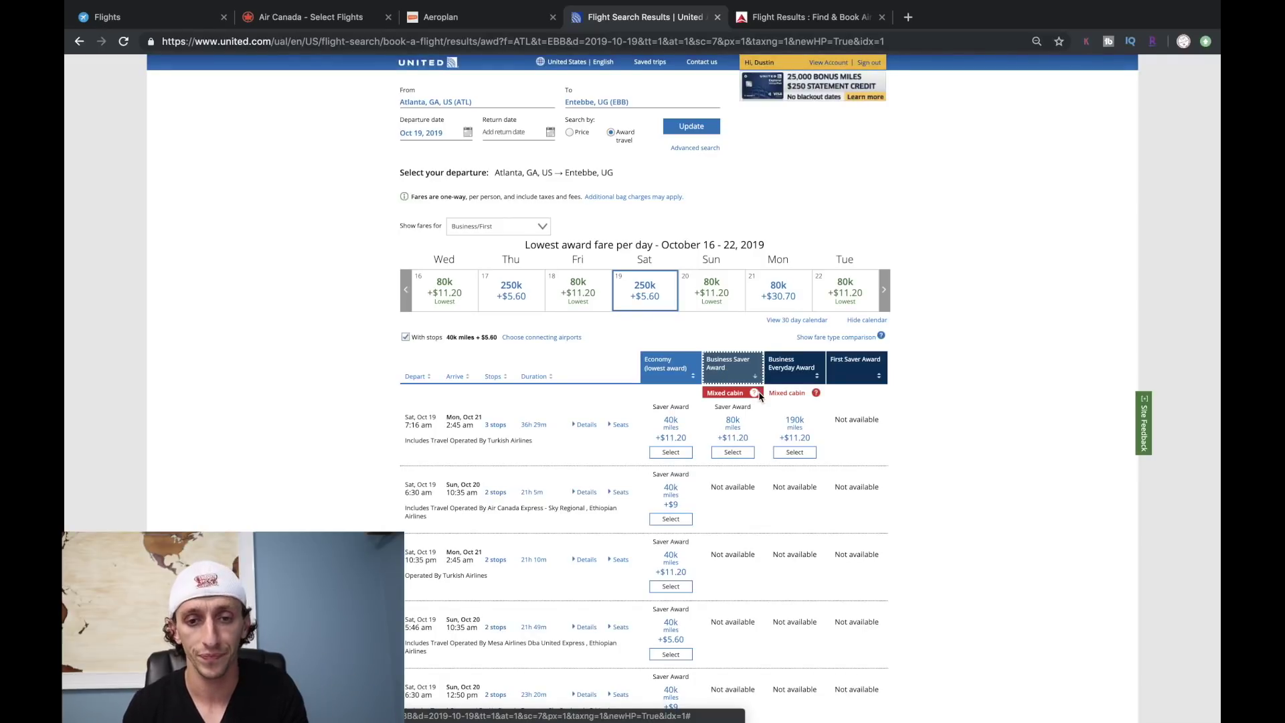
mouse_move(756, 394)
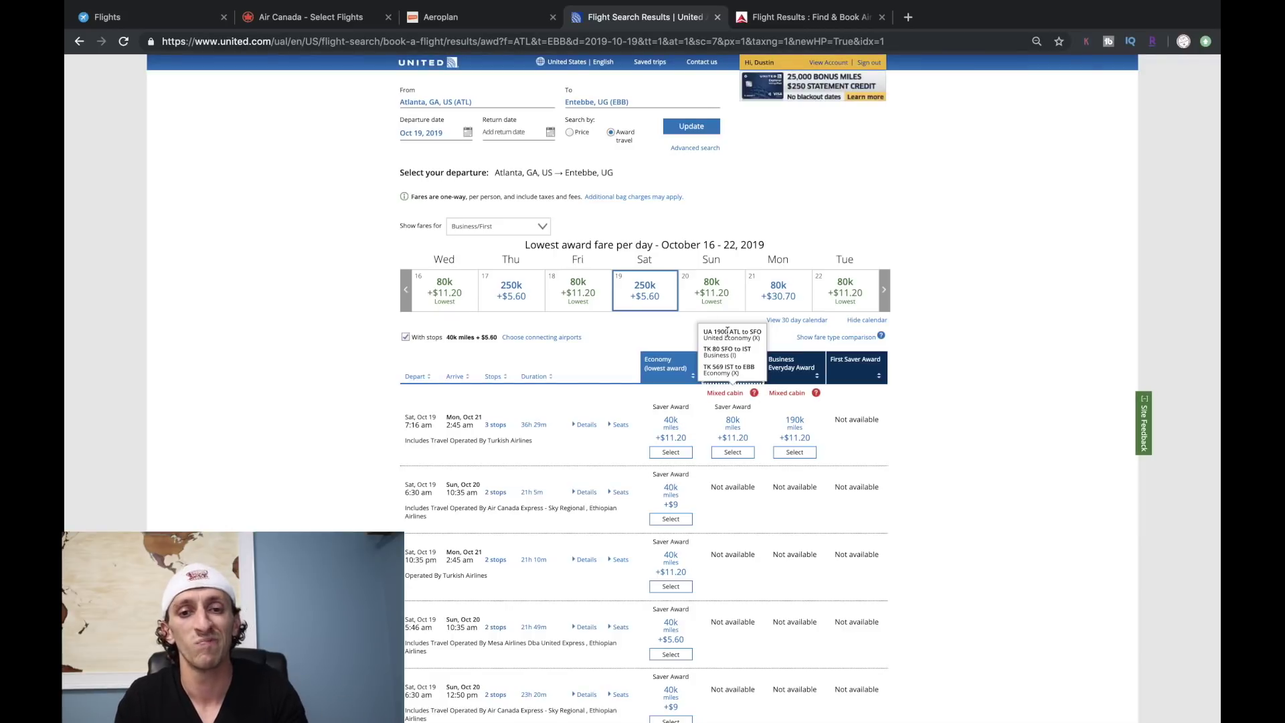
Move the United search to Sunday, October 20, then return to Aeroplan's results
click(717, 288)
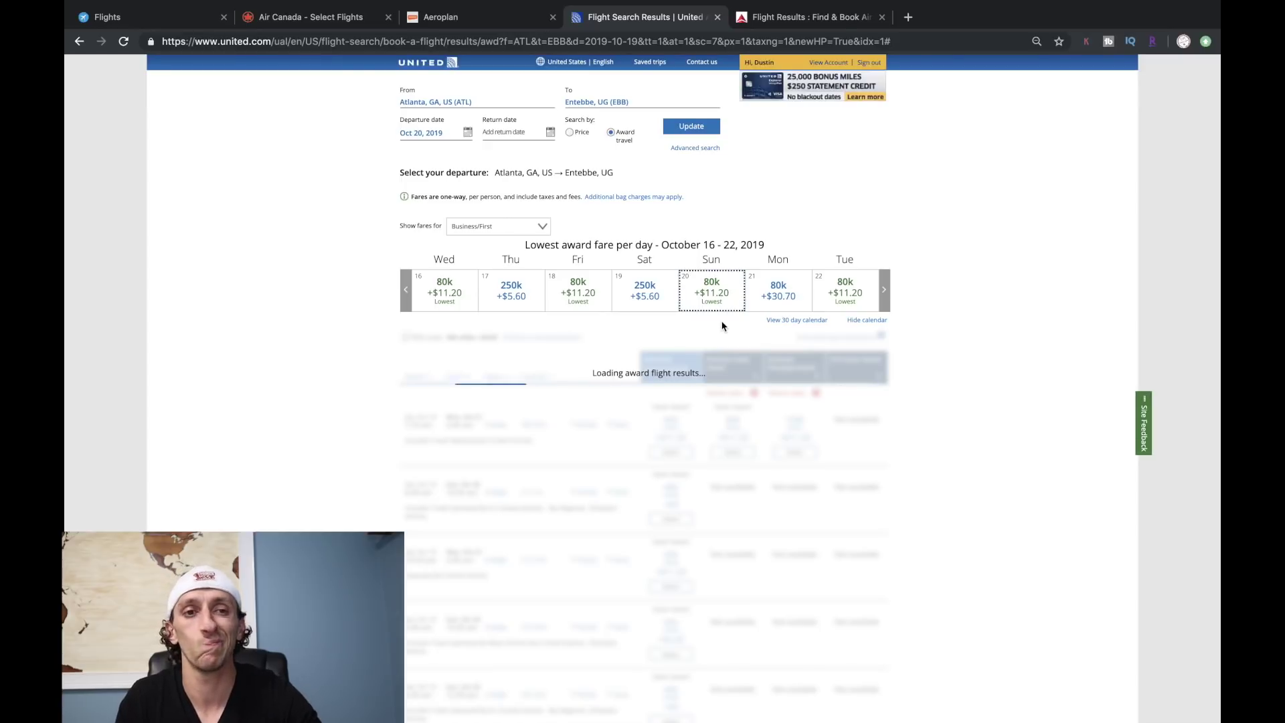
click(442, 18)
scroll(669, 436, down, 5)
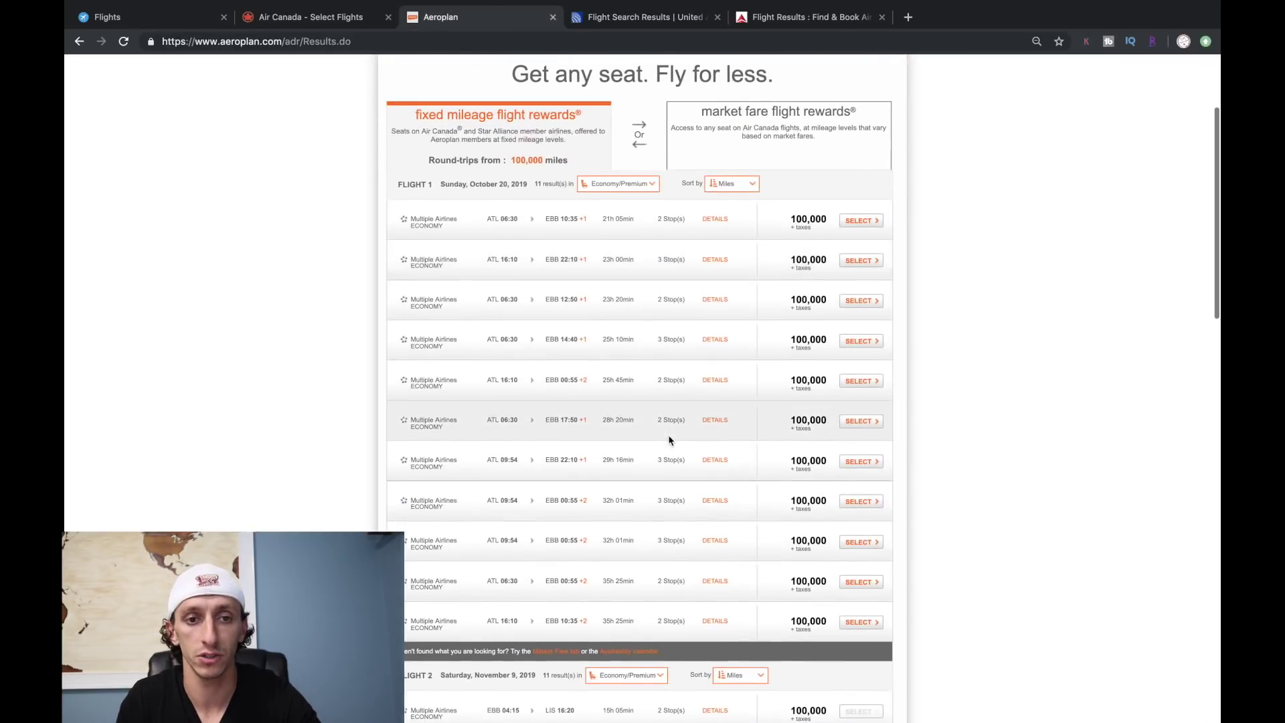
Select the first Atlanta–Entebbe flight, the Brussels Airlines Entebbe–Lisbon and Lufthansa Lisbon–Atlanta flights
click(713, 219)
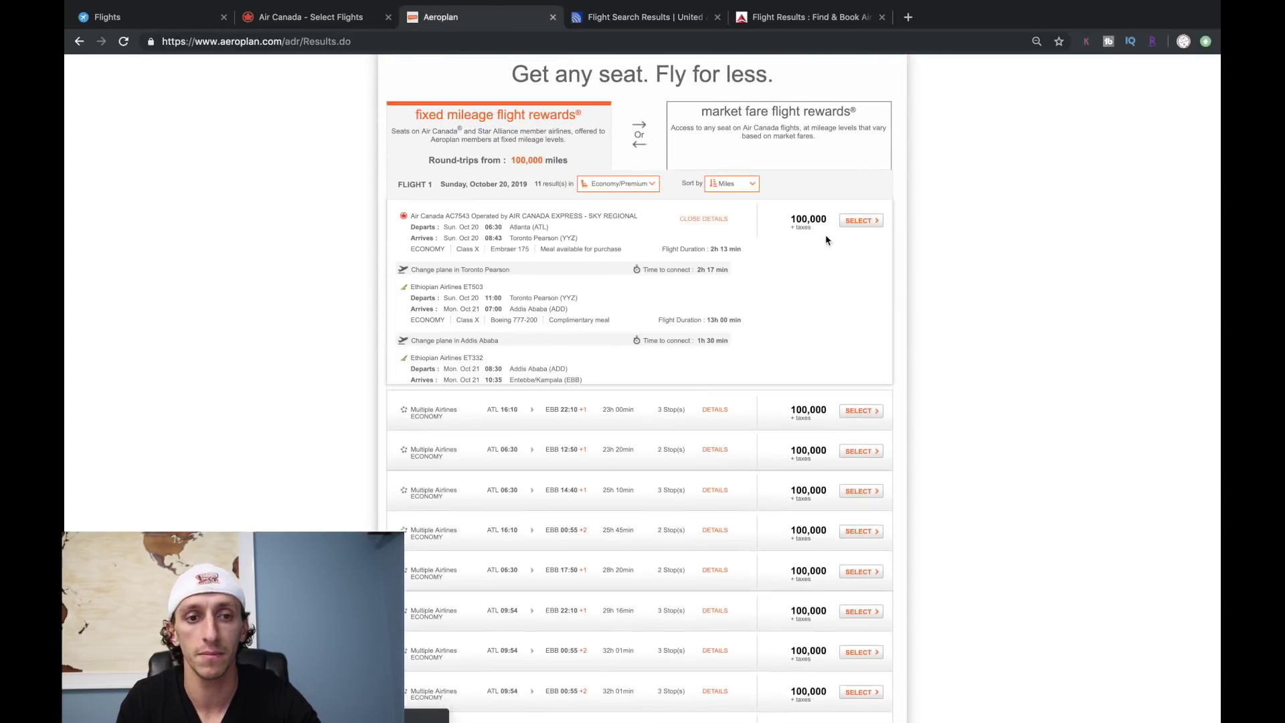
click(861, 220)
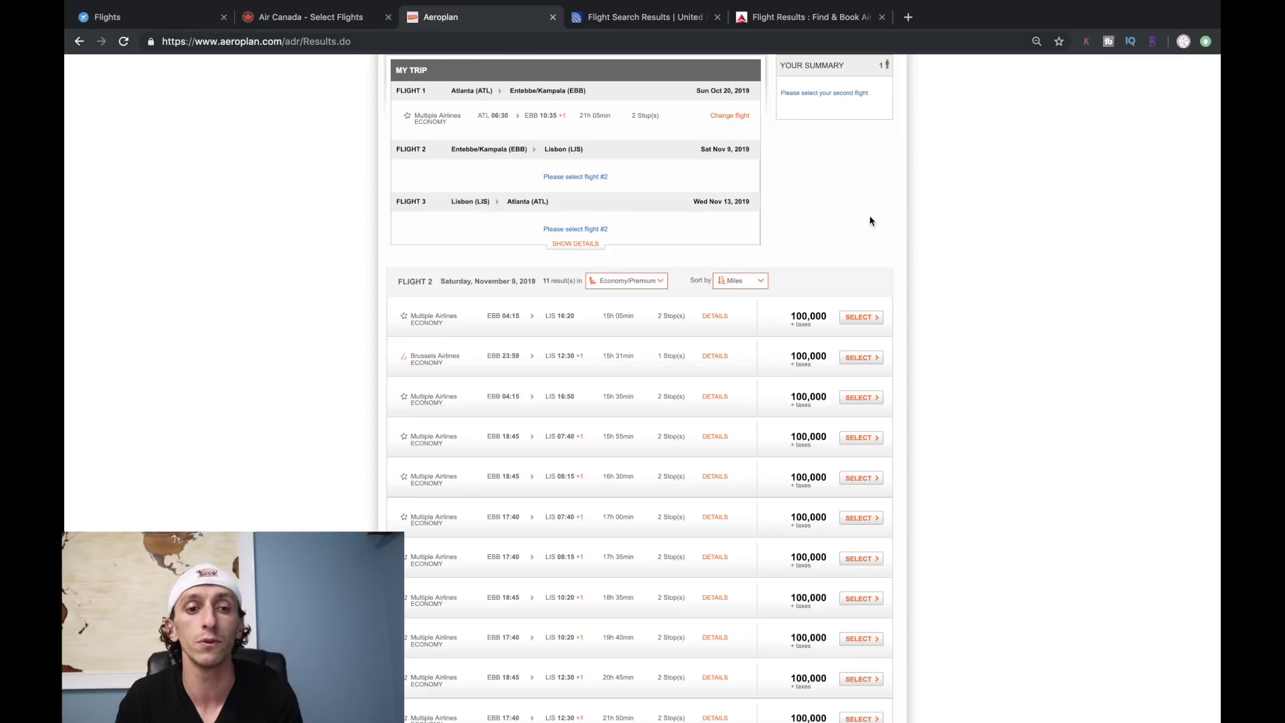
click(872, 365)
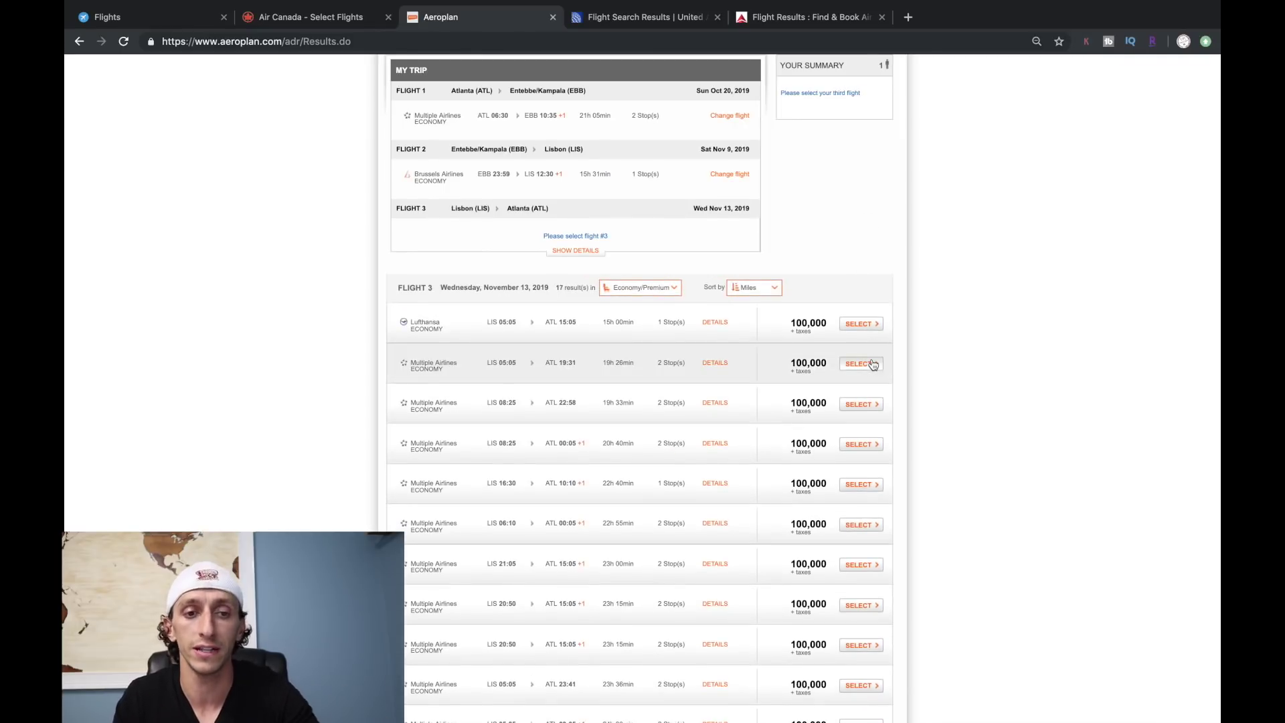
click(854, 325)
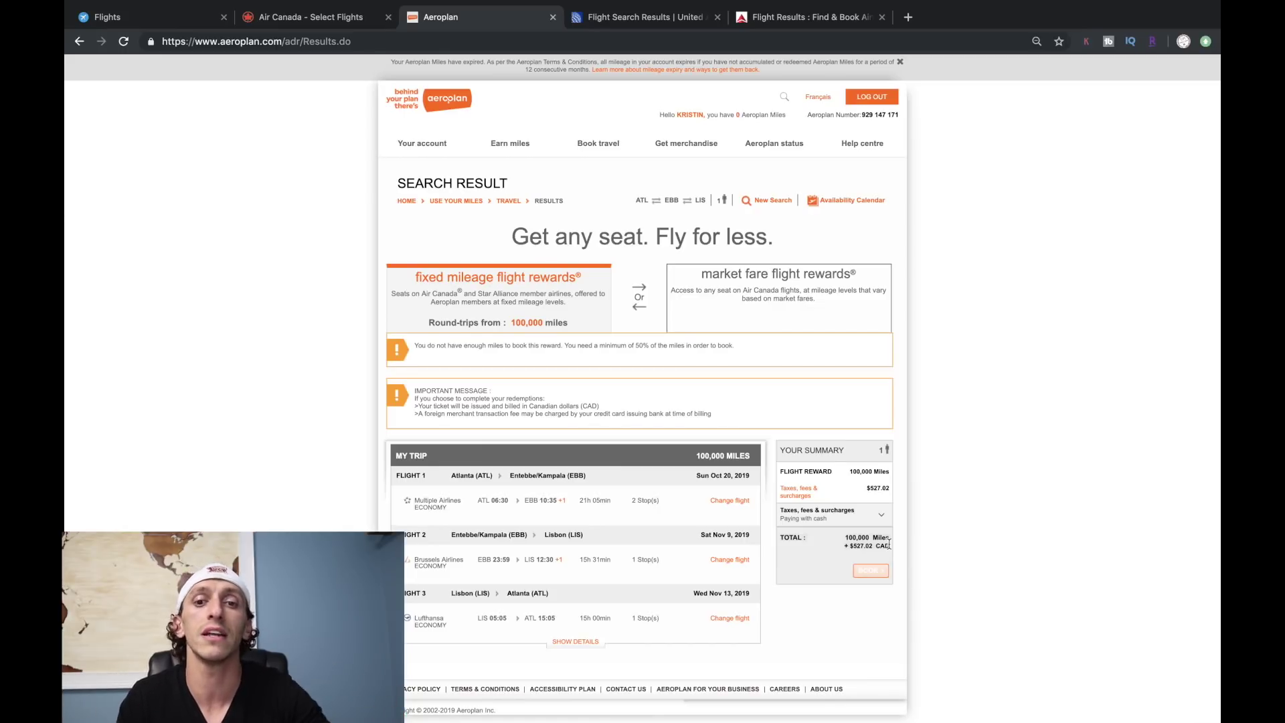
Launch a one-way Business/First Aeroplan award search, checking United's results while it loads
click(770, 201)
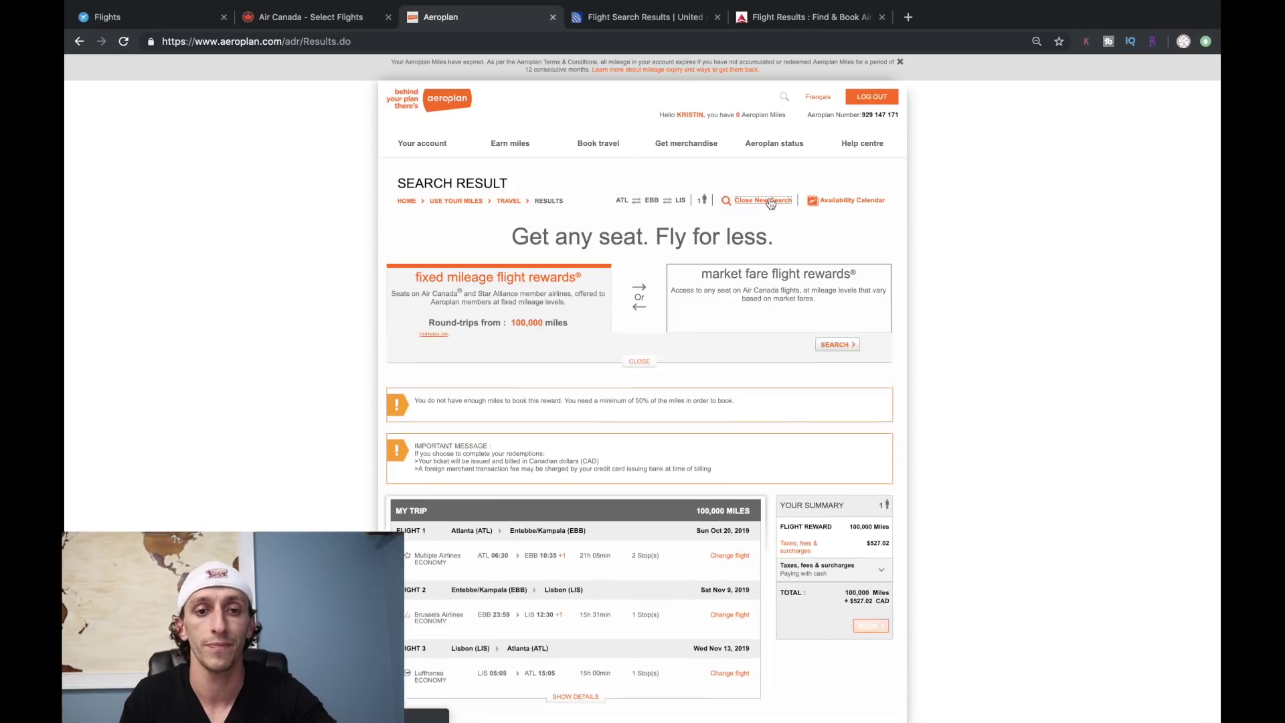
click(488, 357)
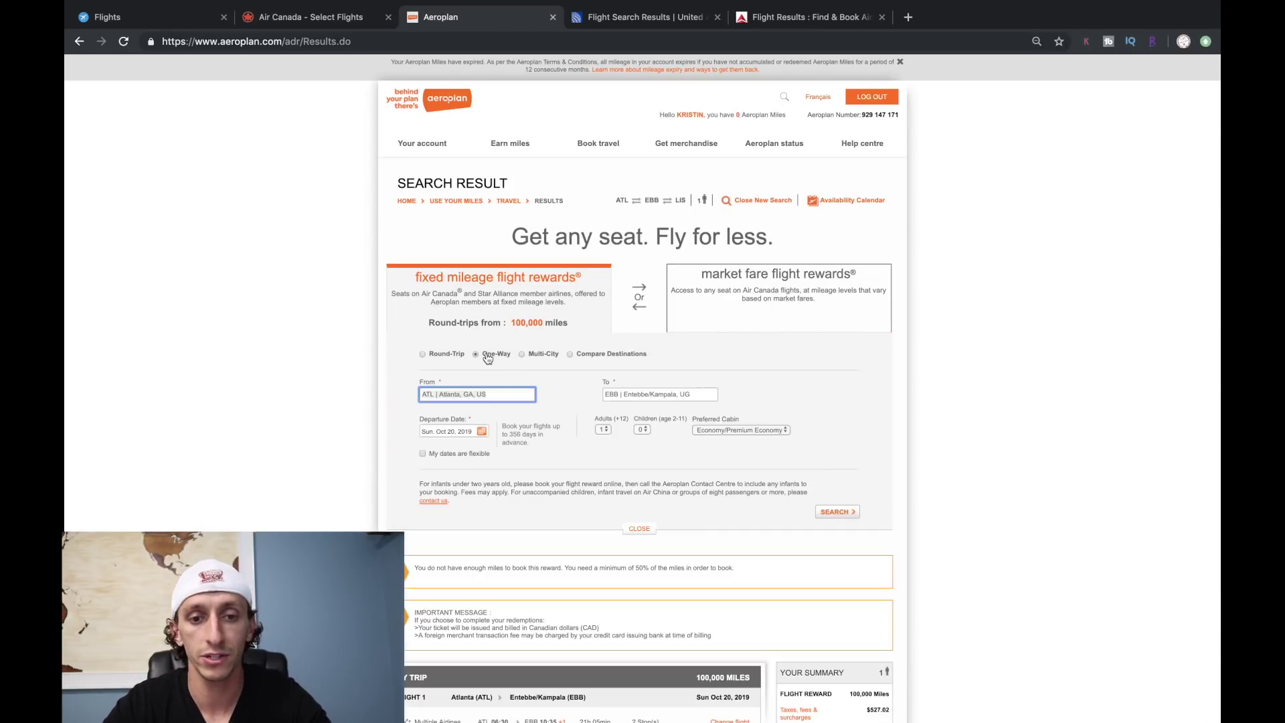
click(723, 430)
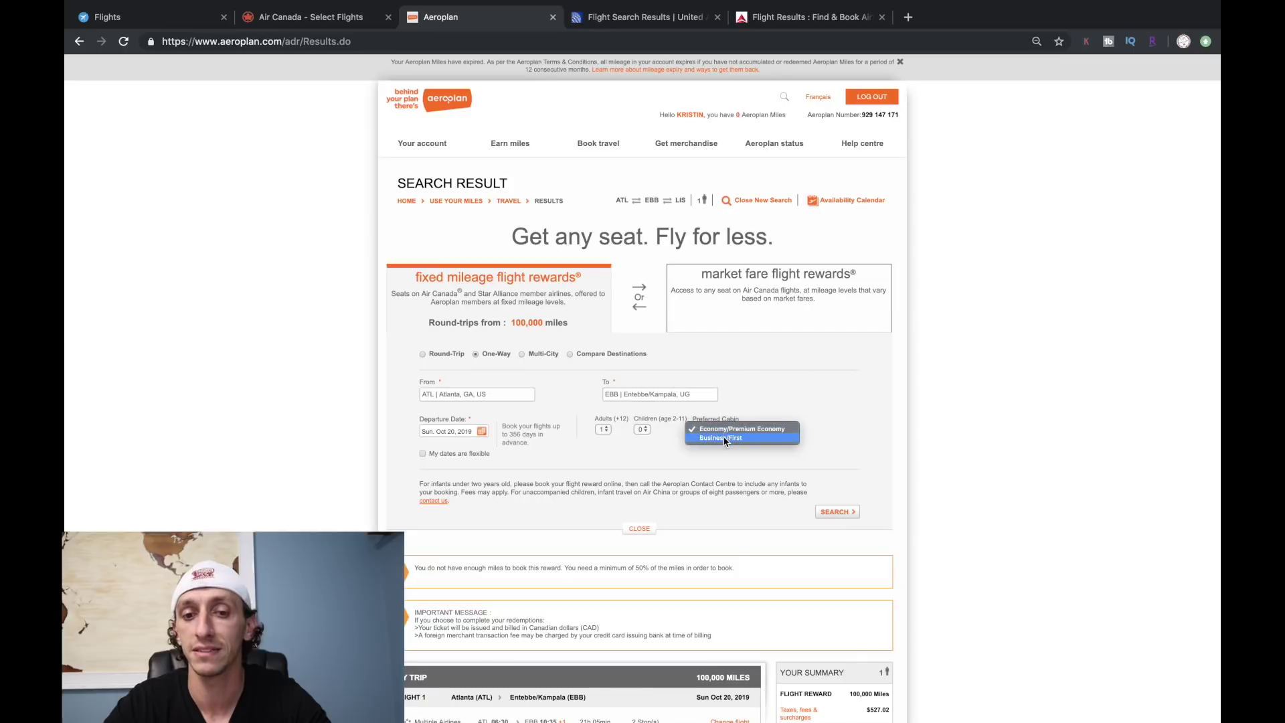
click(726, 440)
click(837, 511)
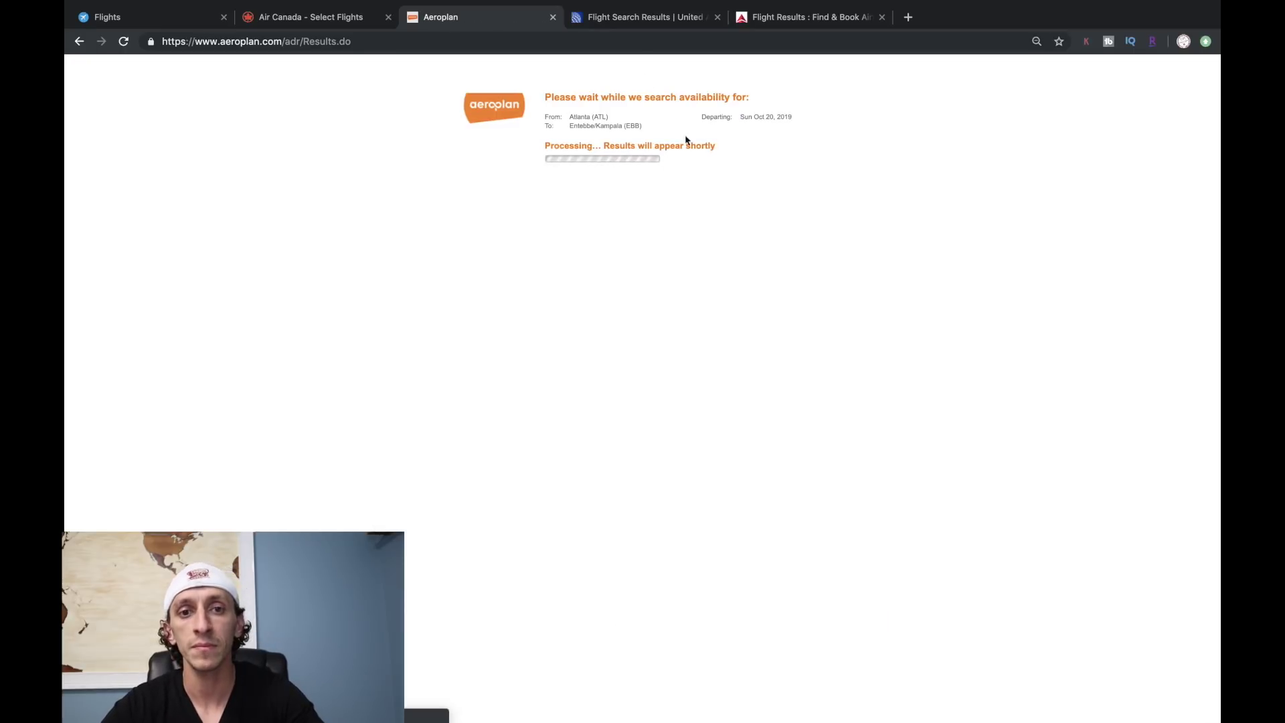
click(638, 26)
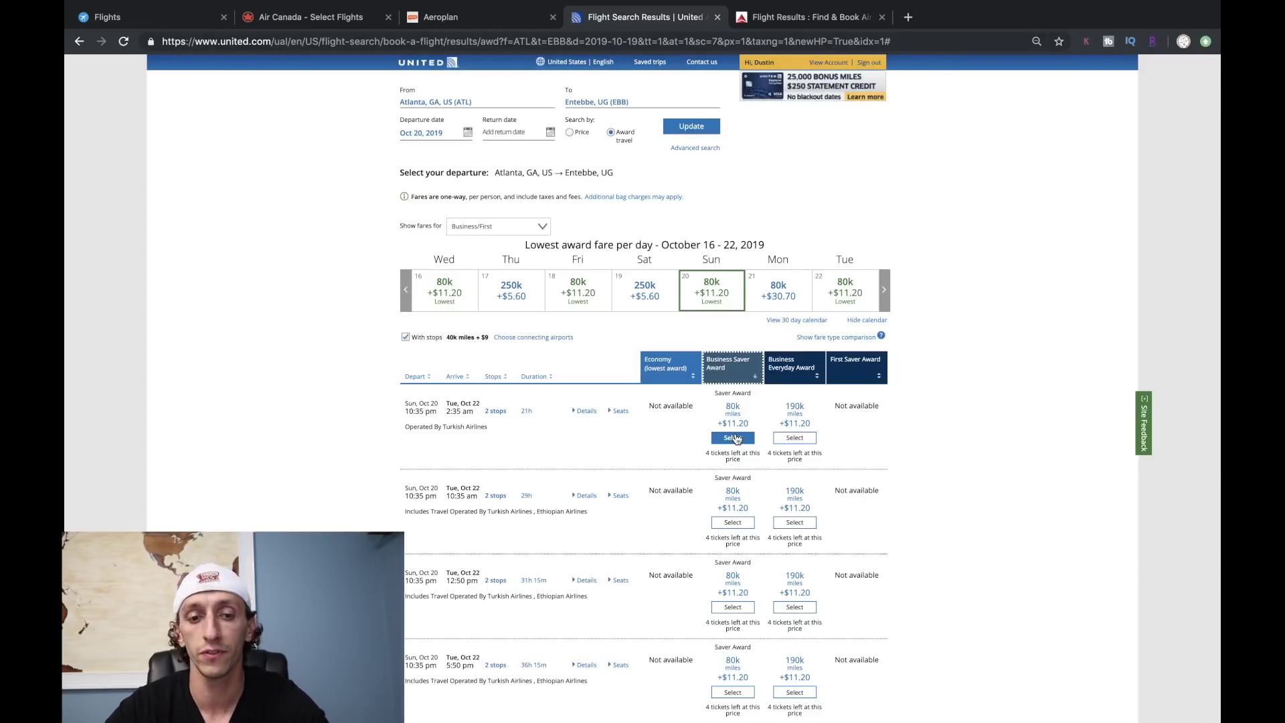
Review and select the 75,000-mile Turkish Airlines business flight on Aeroplan
click(470, 16)
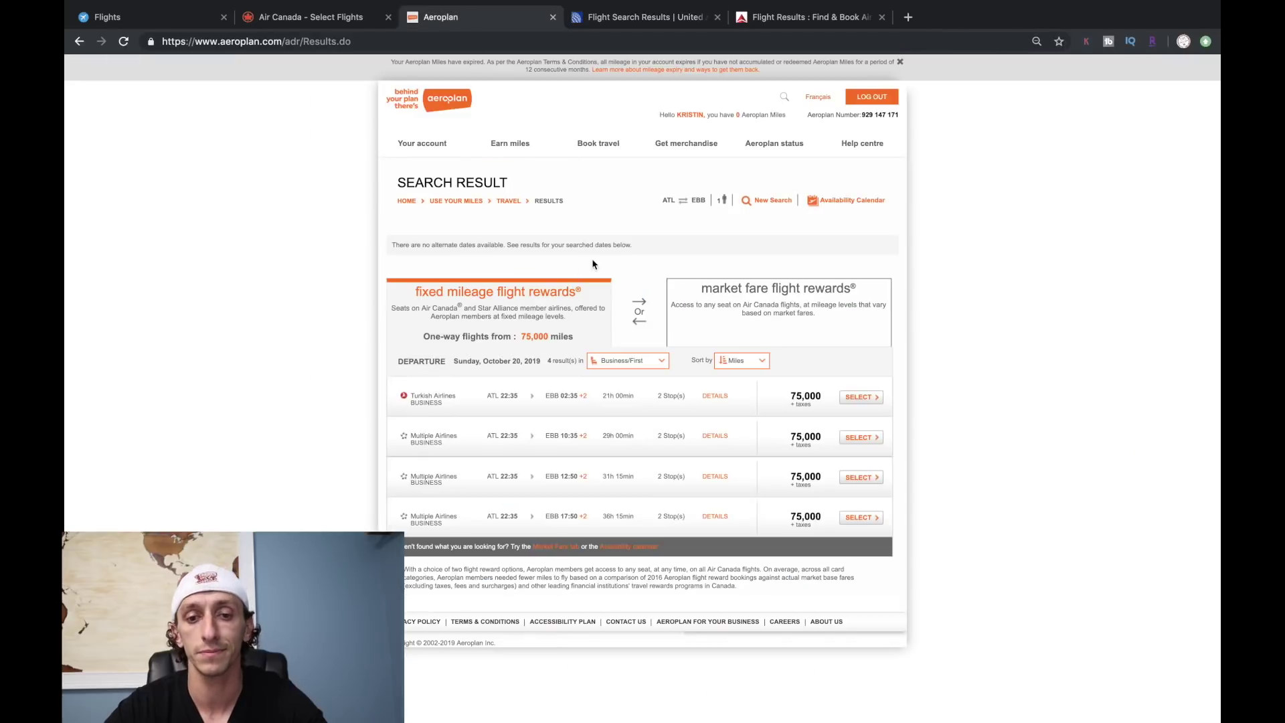
click(716, 398)
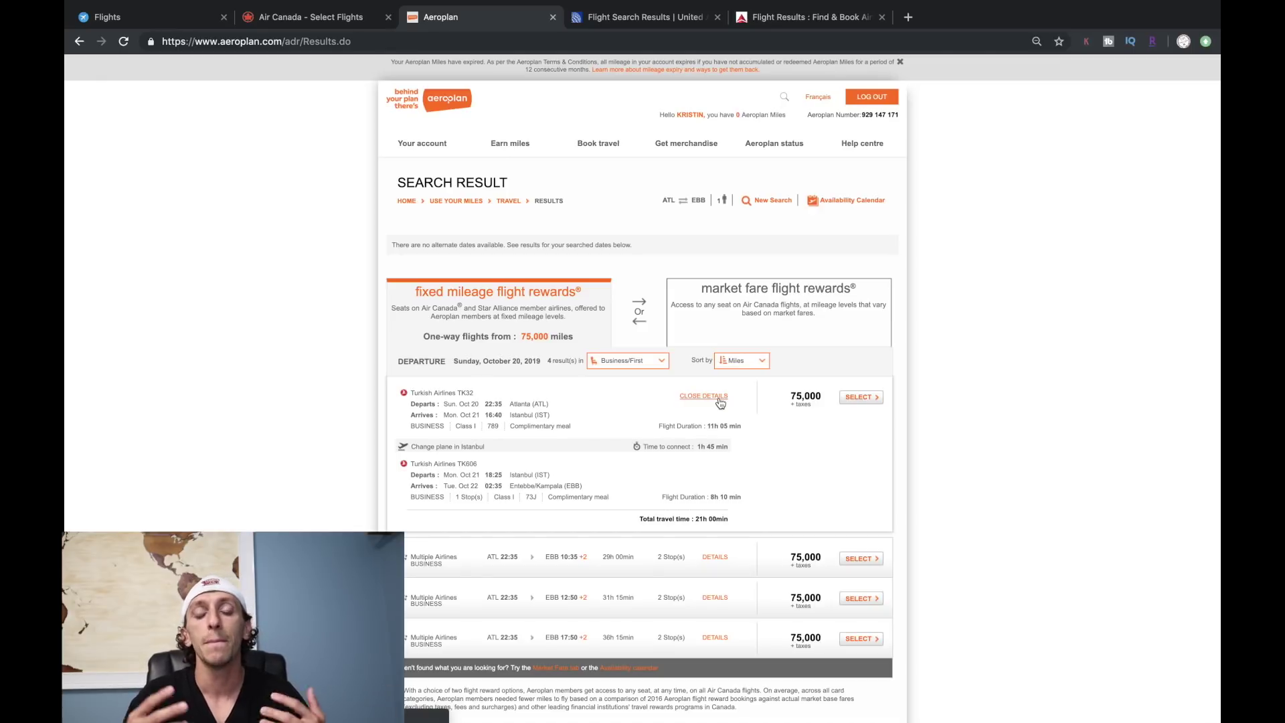
click(865, 399)
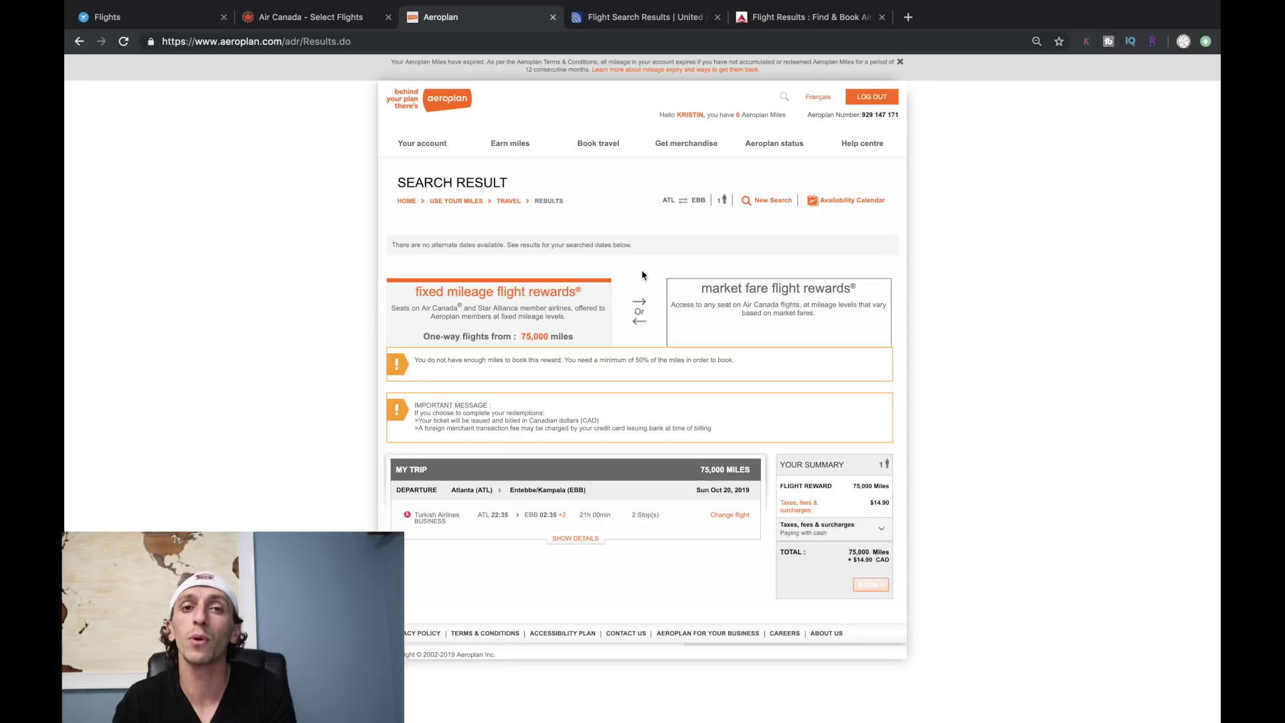
Change United's search to Entebbe (EBB) to Atlanta (ATL) departing Nov 9, 2019, and update
click(621, 19)
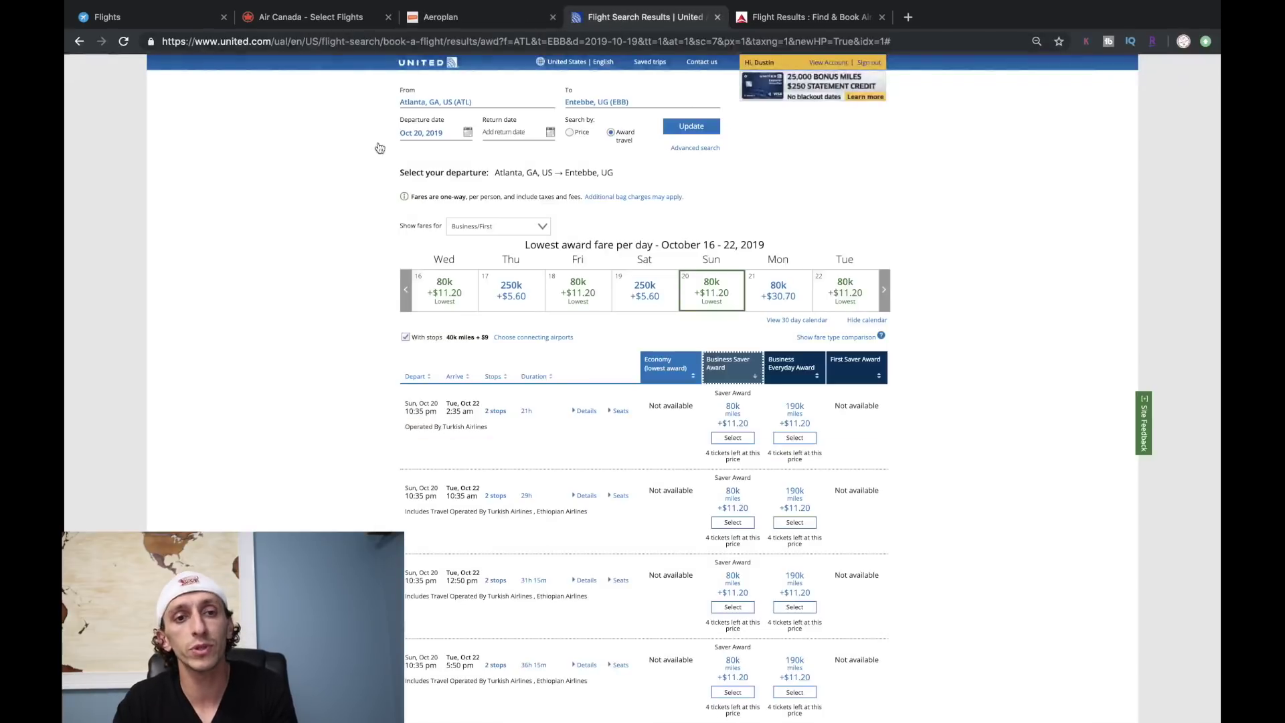
click(511, 99)
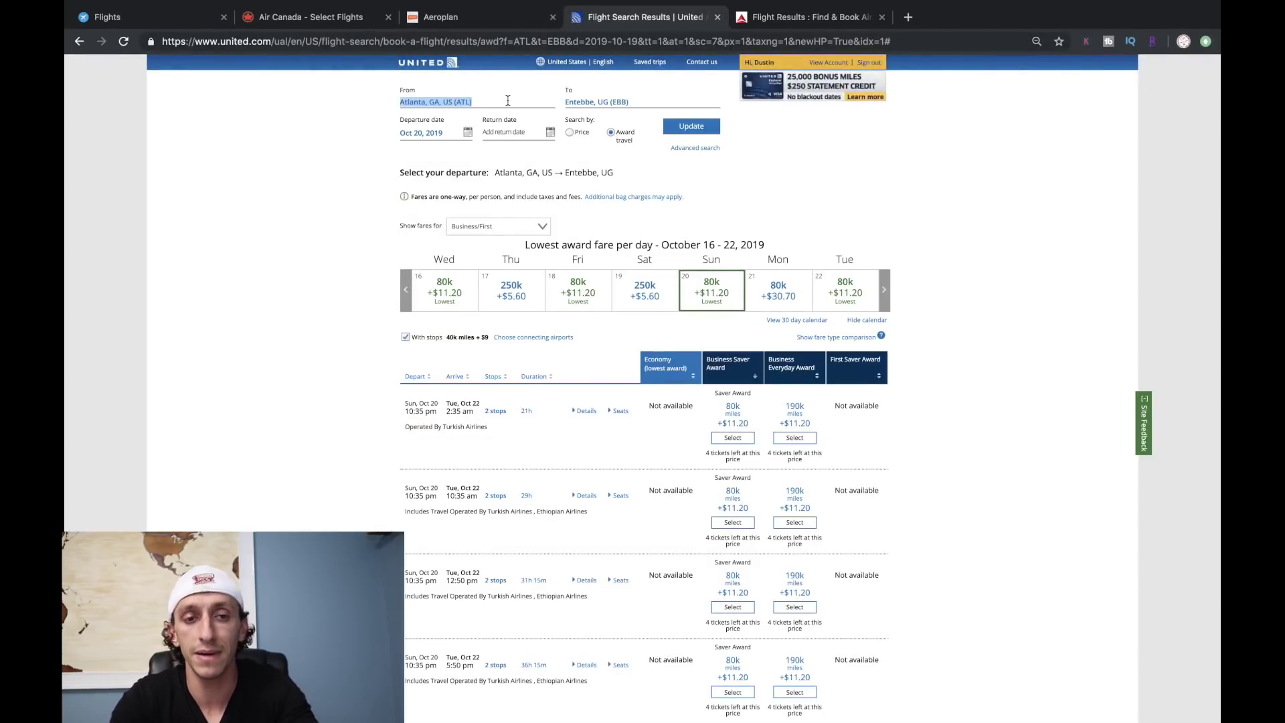
click(504, 107)
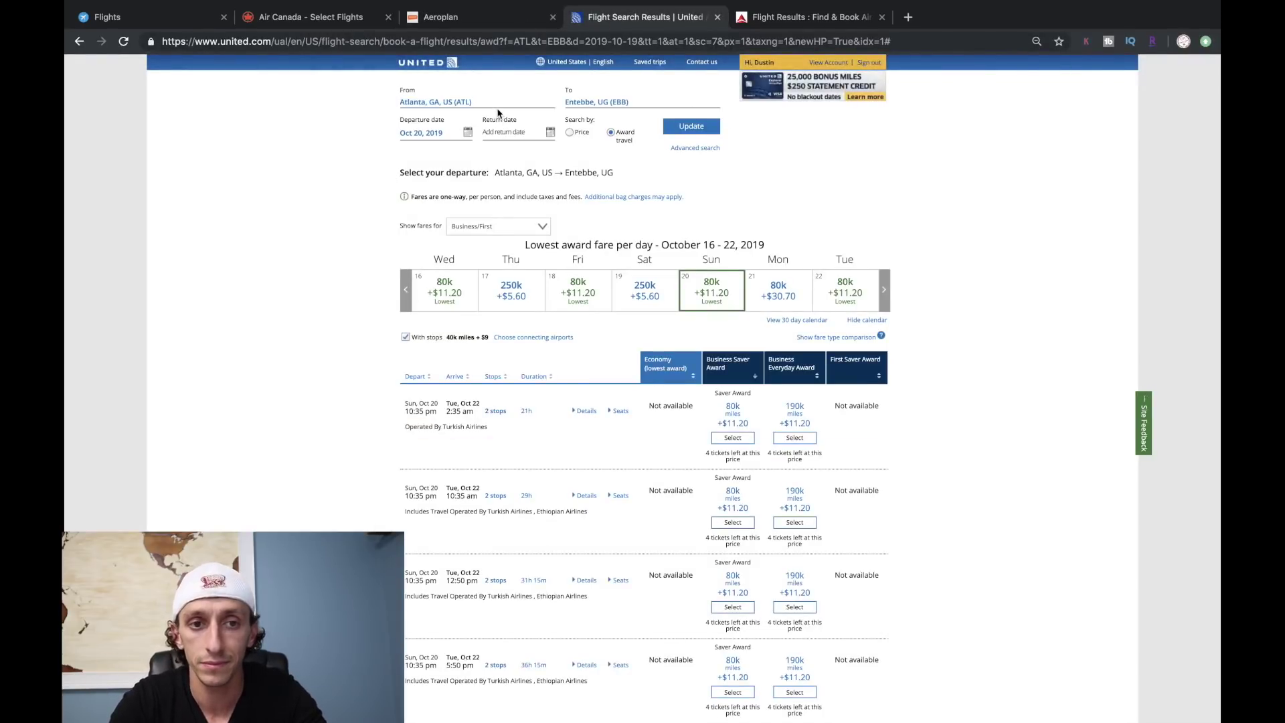
text(EBB)
key(Return)
double_click(566, 104)
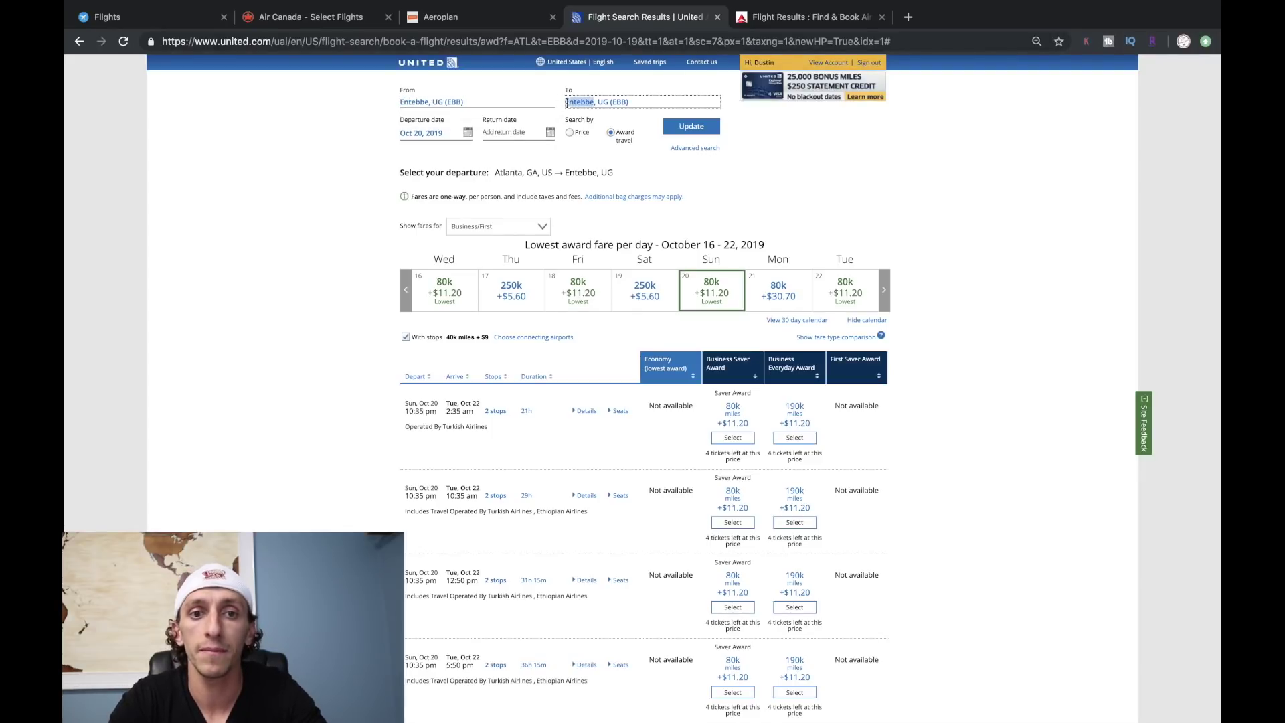
text(ATL)
click(577, 119)
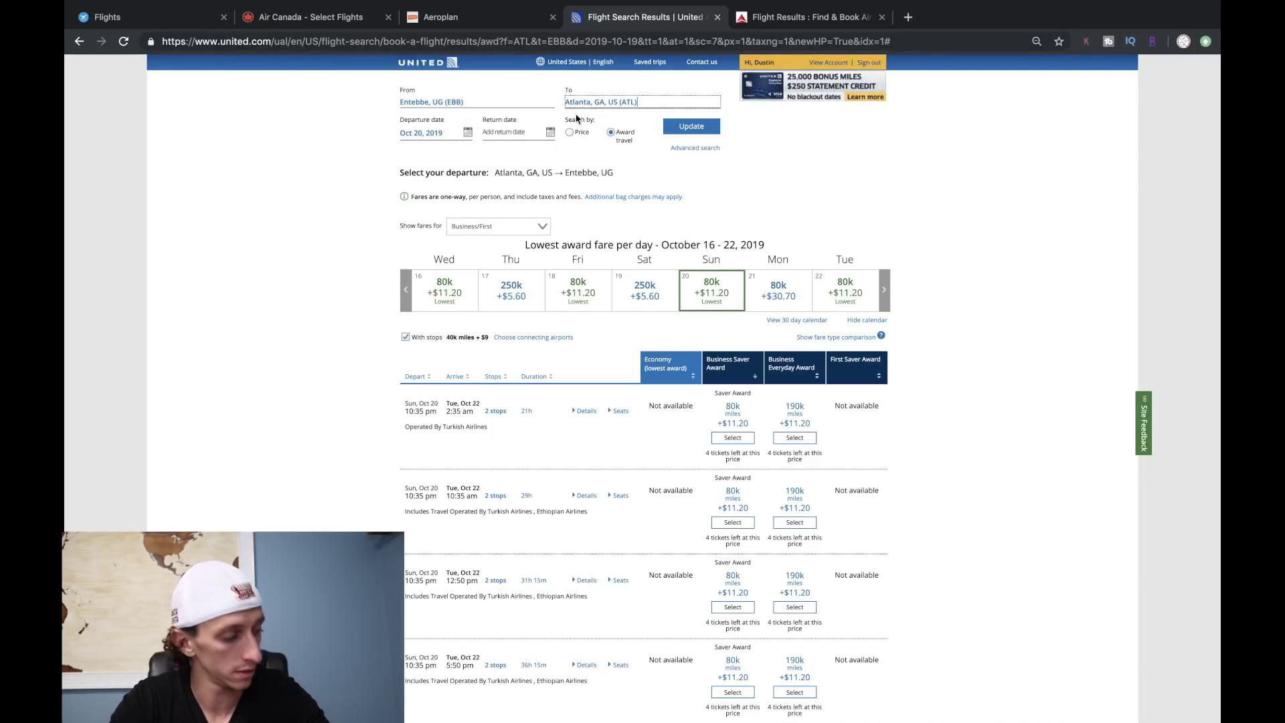
click(423, 129)
click(606, 199)
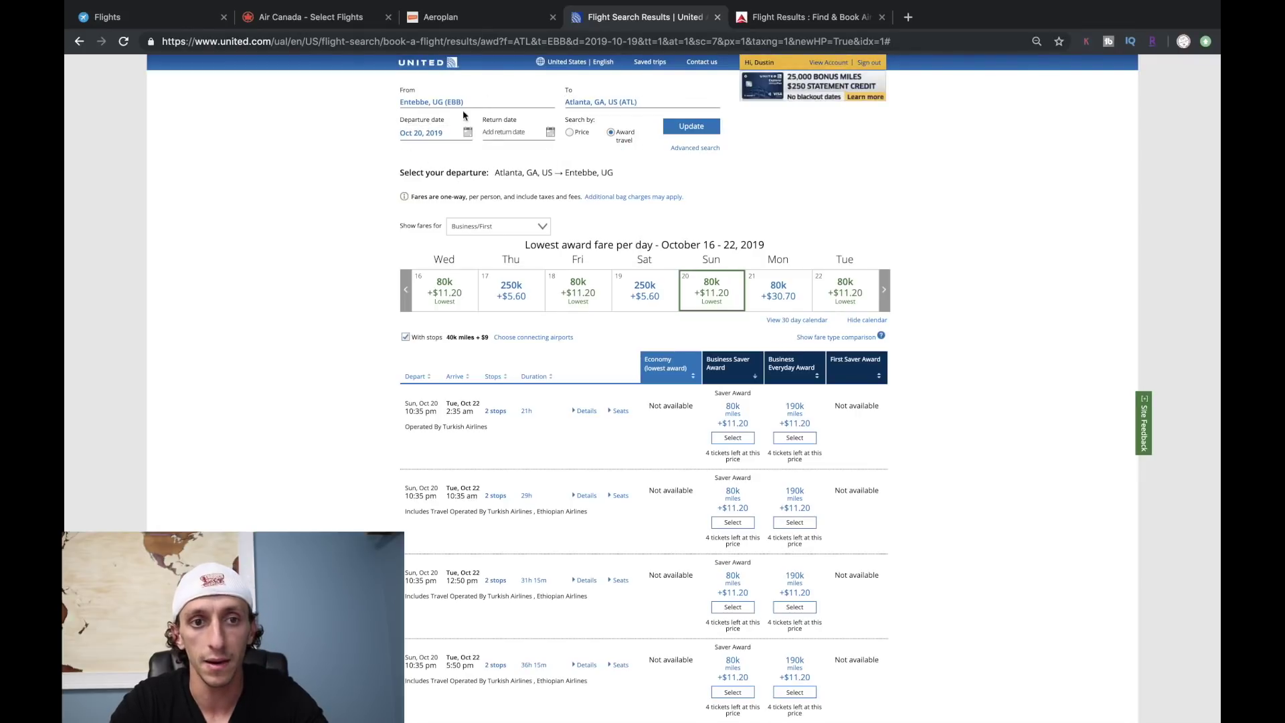
click(689, 126)
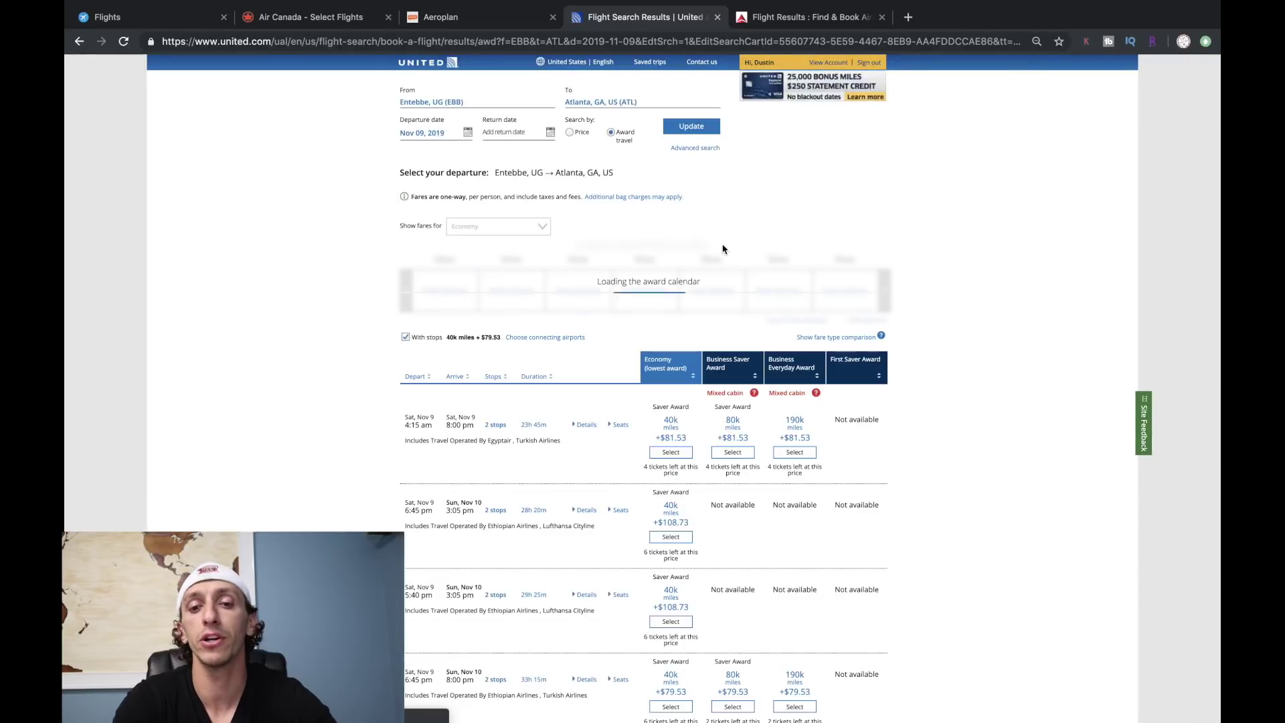
Shift the return to Sunday, Nov 10 and sort flights by Business Saver Award fares
click(736, 371)
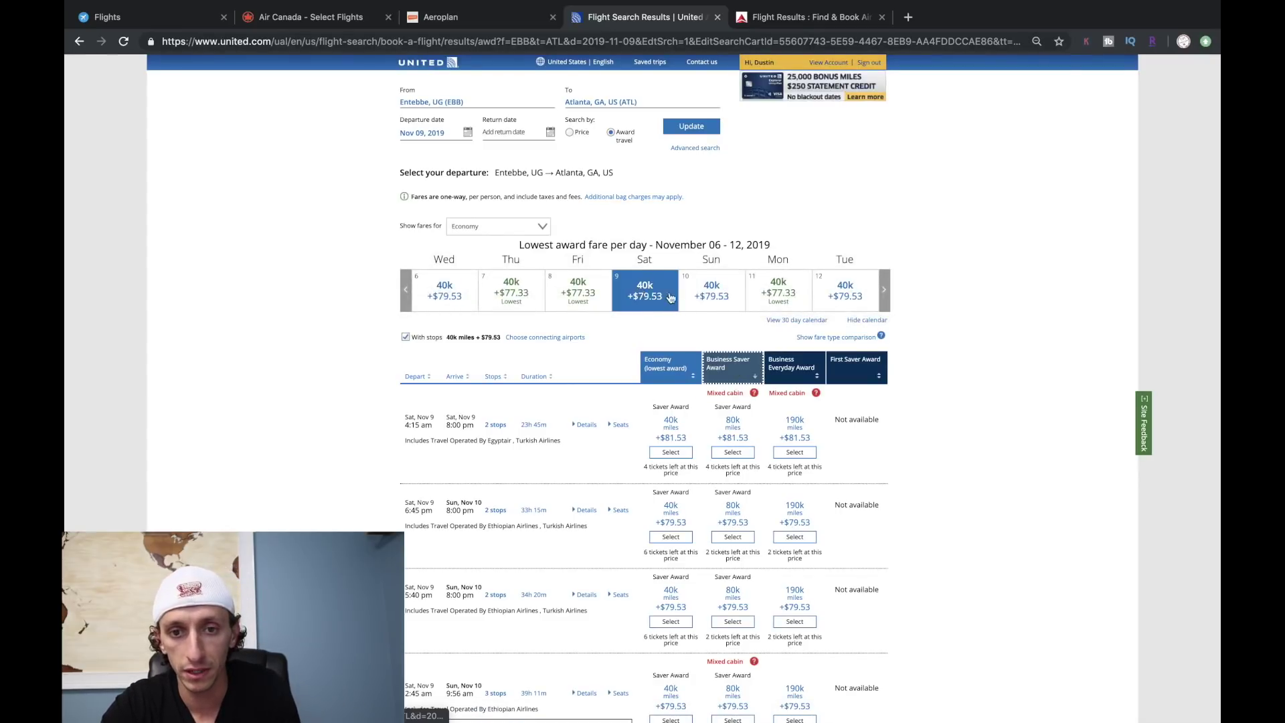
click(702, 302)
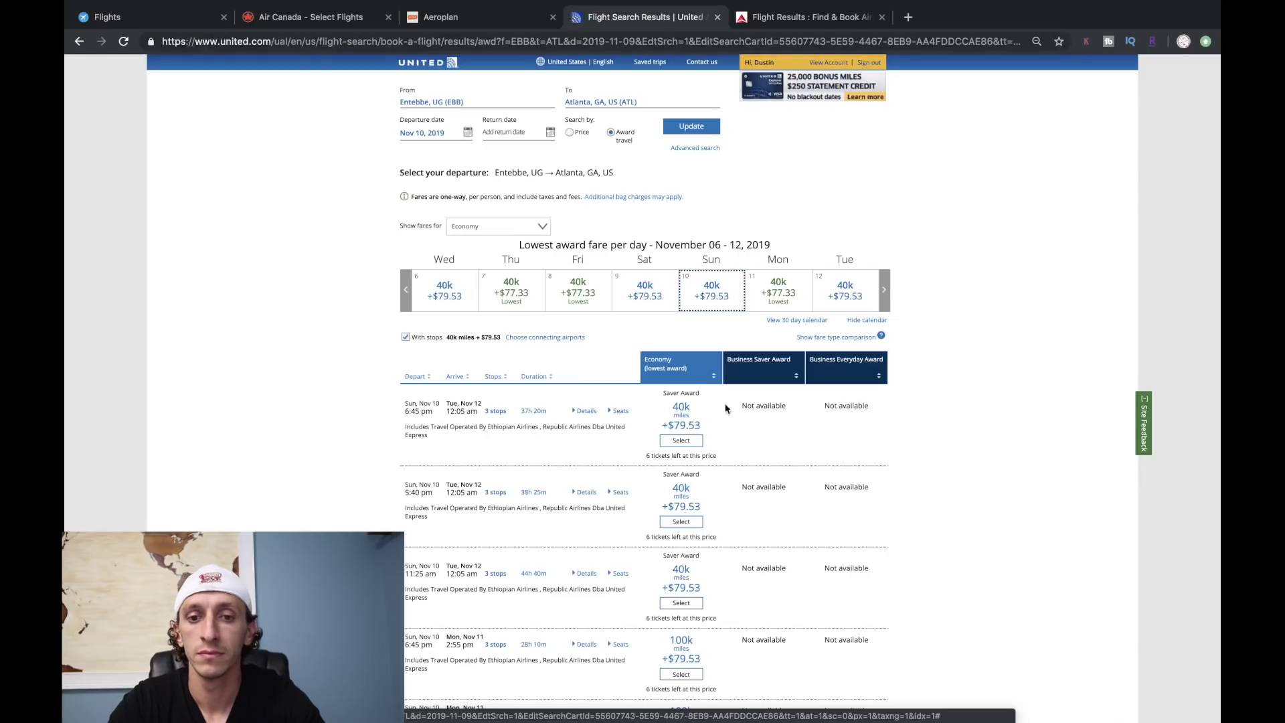
click(736, 377)
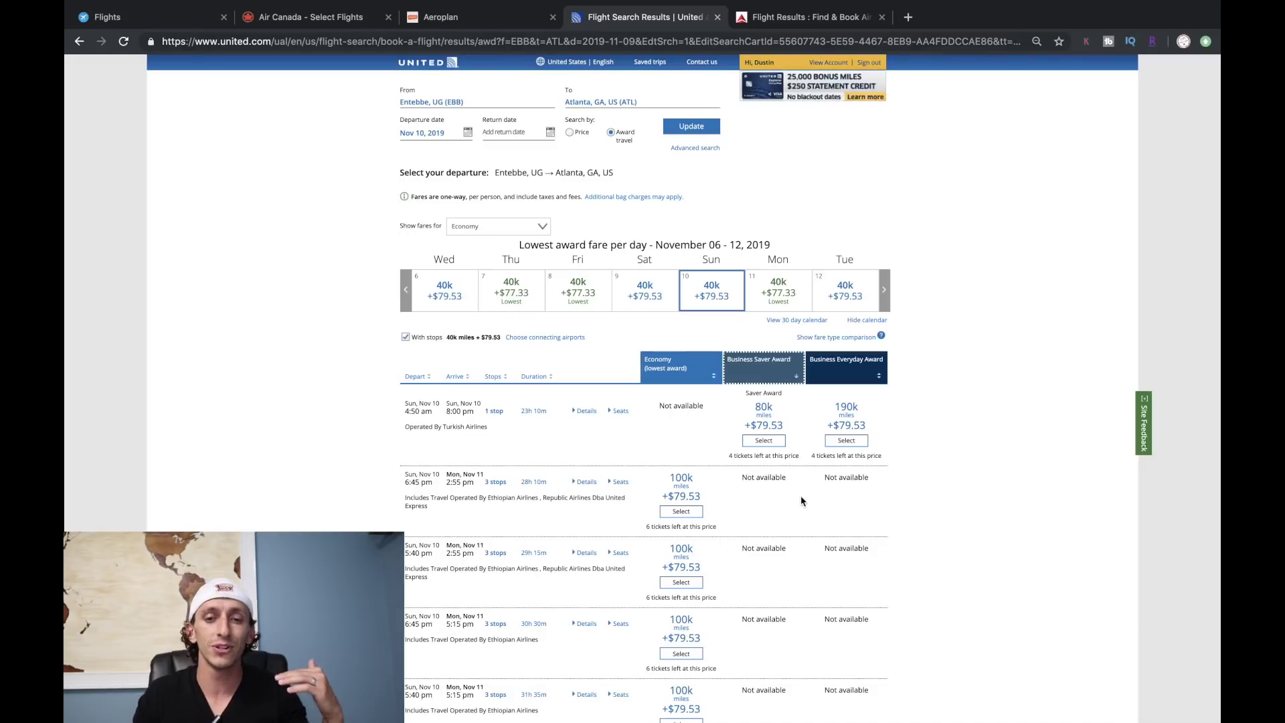
scroll(801, 500, down, 6)
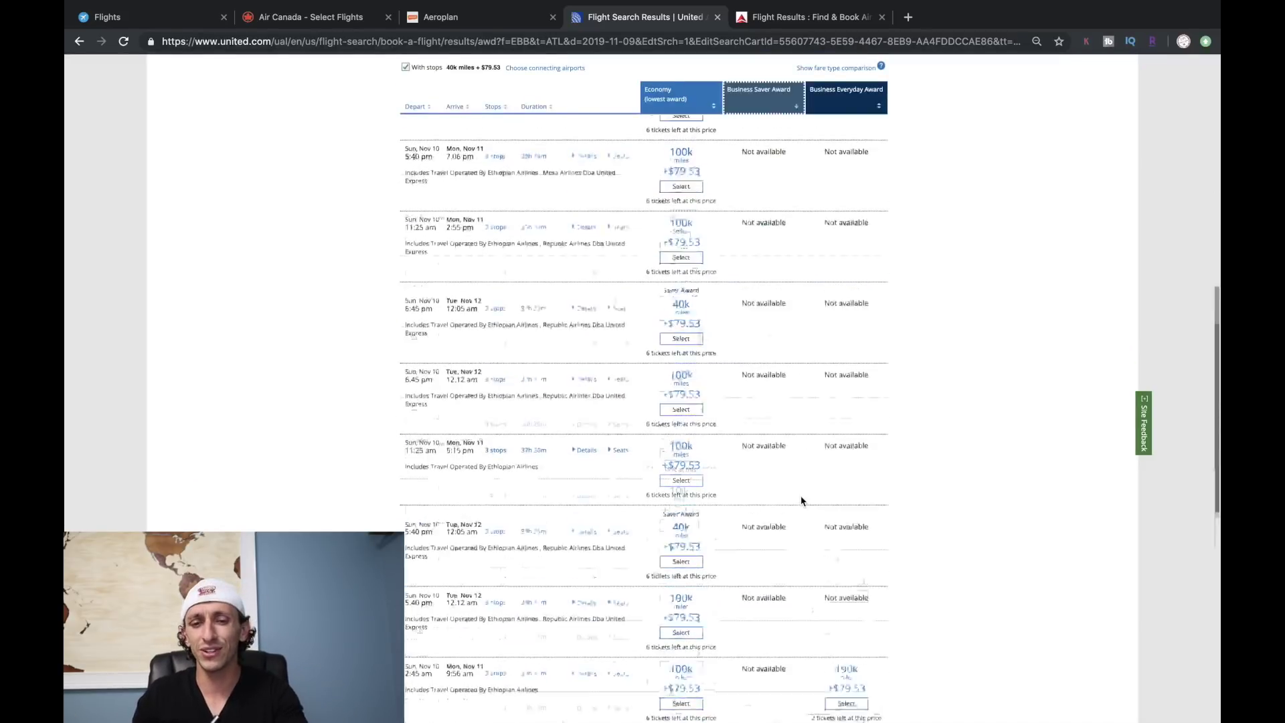